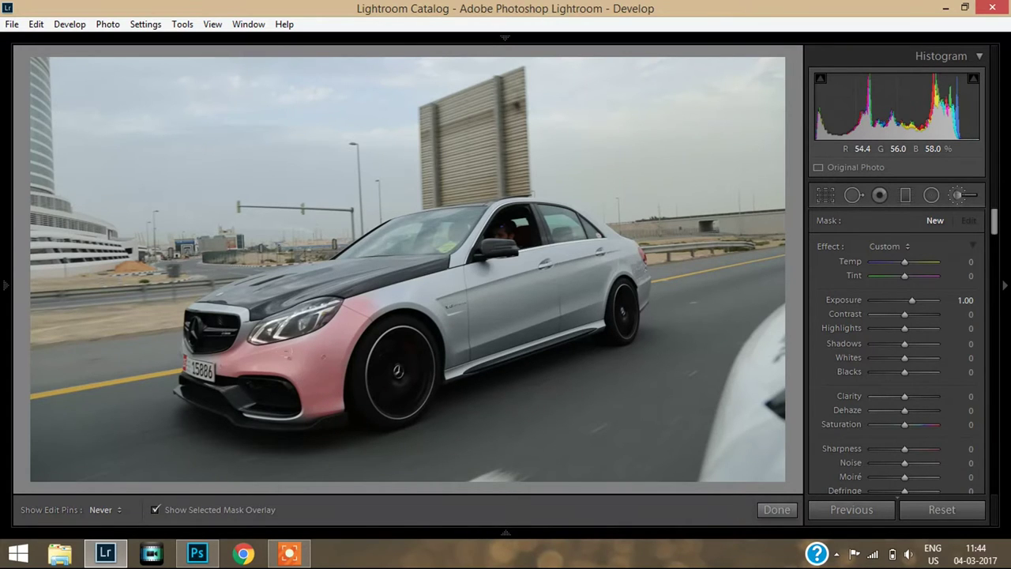
# Paint the adjustment brush mask over the car's silver side, from the front fender across both doors to the rear quarter panel
pyautogui.moveTo(360, 289)
pyautogui.mouseDown()
pyautogui.moveTo(415, 275)
pyautogui.moveTo(474, 291)
pyautogui.mouseUp()
pyautogui.moveTo(386, 277); pyautogui.dragTo(477, 266)
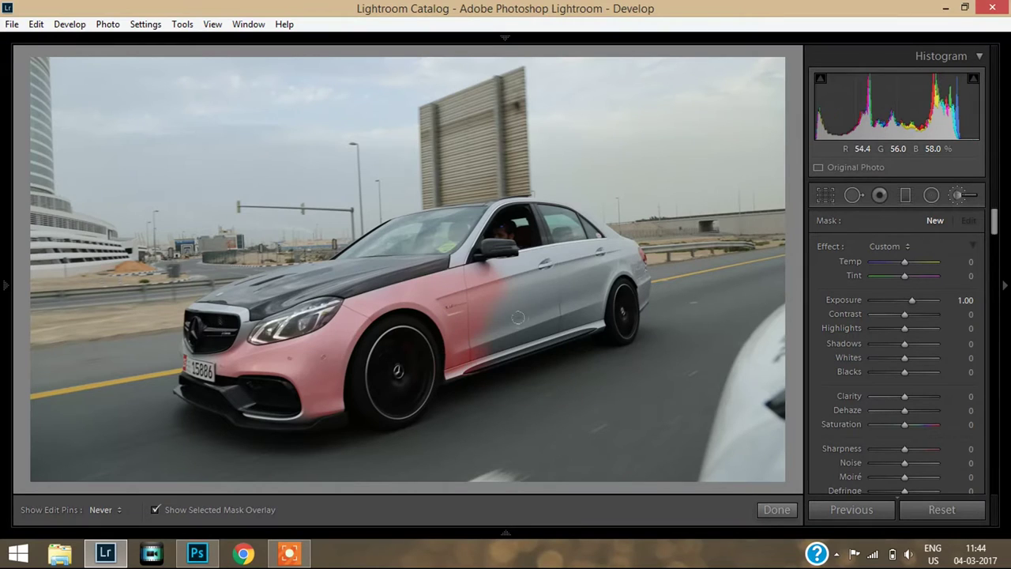
pyautogui.moveTo(446, 347); pyautogui.dragTo(456, 322)
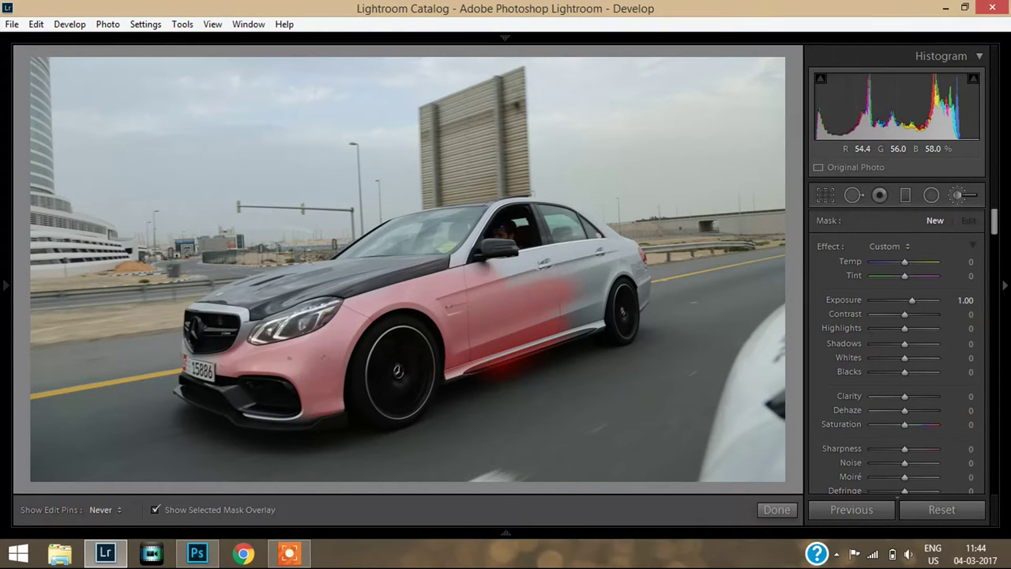
pyautogui.moveTo(497, 272); pyautogui.dragTo(630, 254)
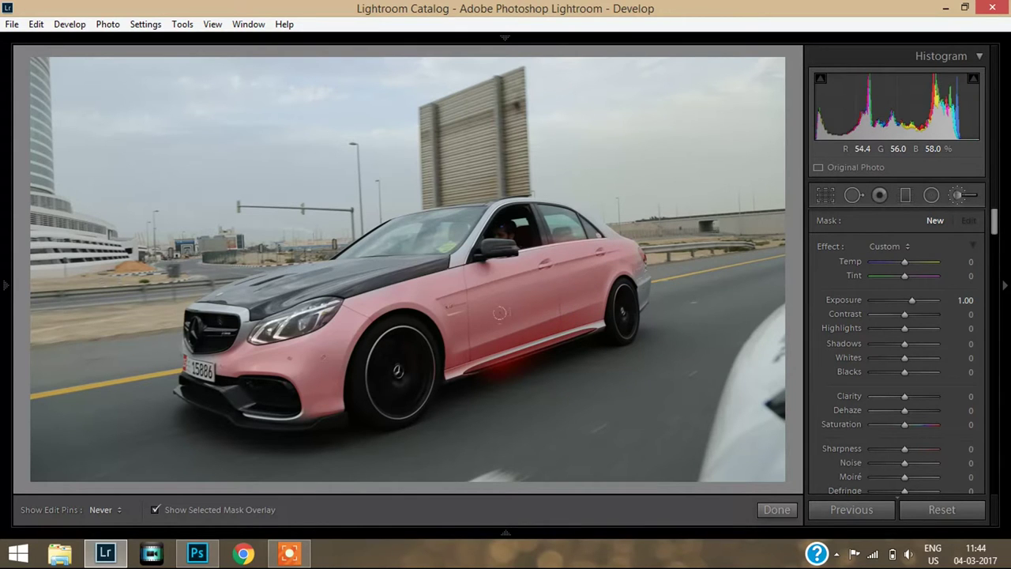
# Erase the mask spill on the road below the side skirt and extend the mask over the rear bumper
pyautogui.press('alt')
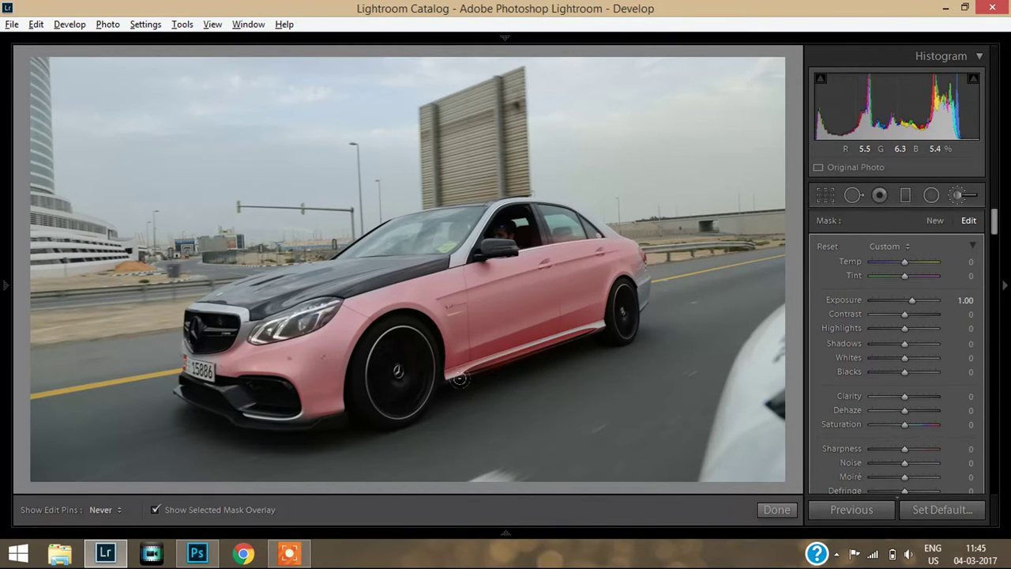
pyautogui.press('h')
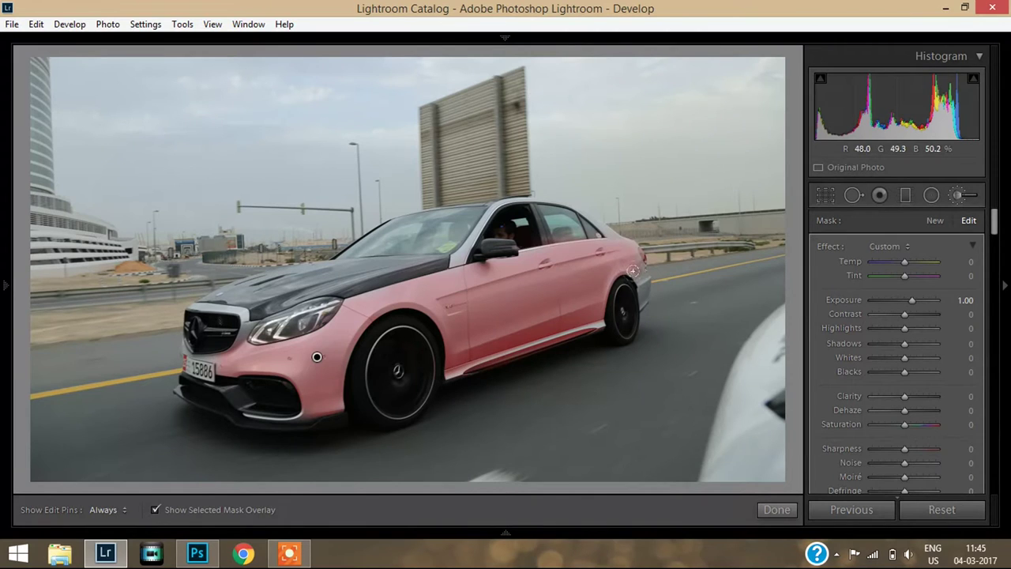
pyautogui.press('h')
pyautogui.press('h')
pyautogui.press('alt')
pyautogui.press('h')
pyautogui.press('h')
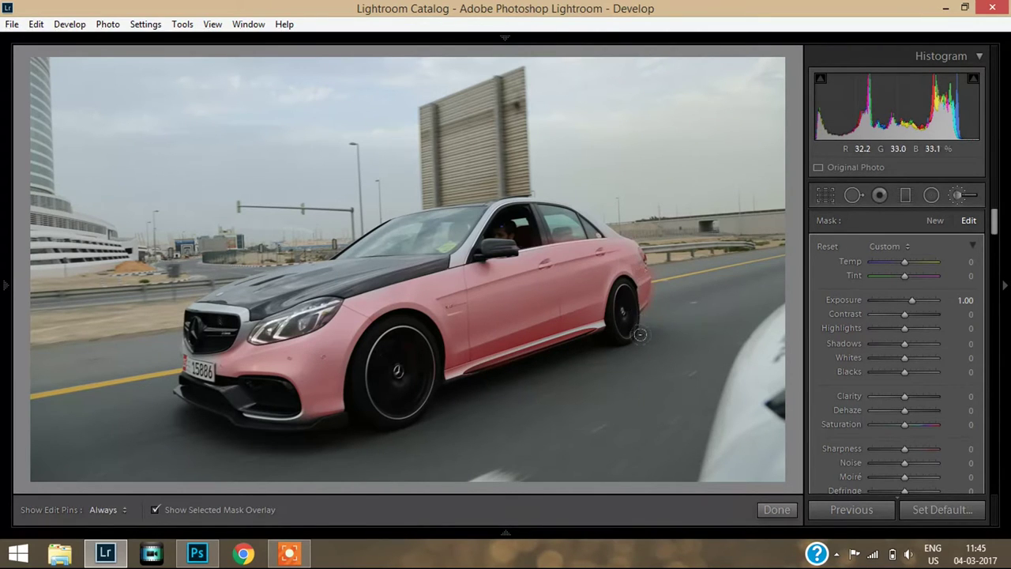
pyautogui.press('h')
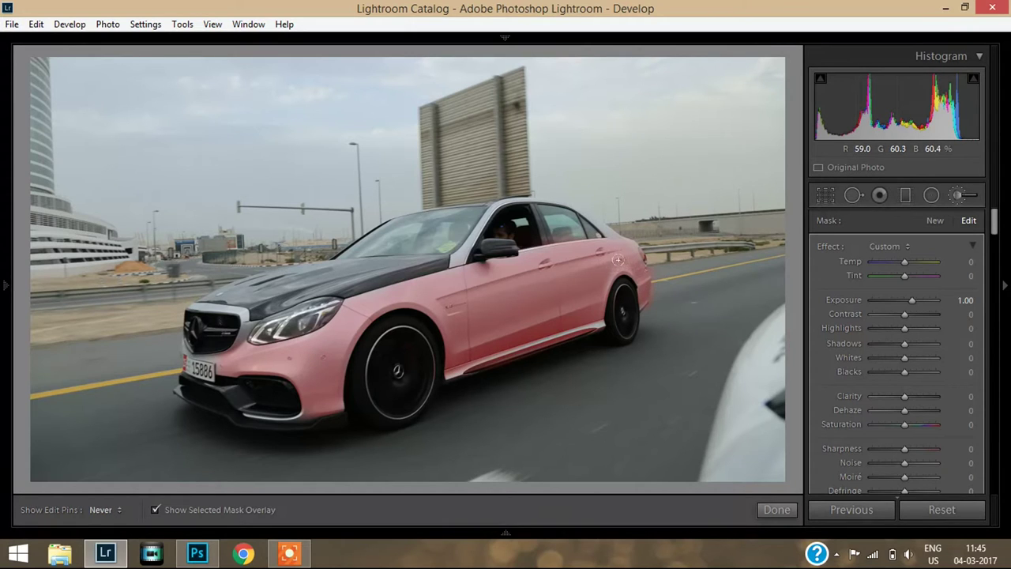
# Paint the mask along the windshield pillar and the roof edge above the side windows
pyautogui.press('h')
pyautogui.press('h')
pyautogui.moveTo(472, 230)
pyautogui.mouseDown()
pyautogui.moveTo(499, 205)
pyautogui.moveTo(537, 201)
pyautogui.mouseUp()
pyautogui.press('h')
pyautogui.press('alt')
pyautogui.press('h')
pyautogui.press('h')
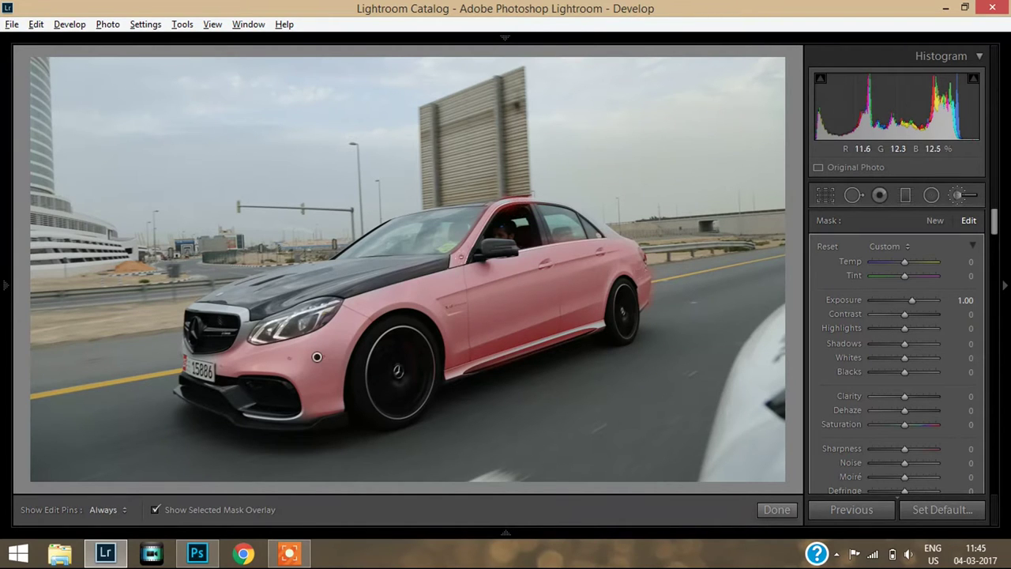
# Refine the mask around the roofline, side windows and rear of the car, erasing any overspill
pyautogui.press('h')
pyautogui.press('h')
pyautogui.press('h')
pyautogui.press('h')
pyautogui.press('alt')
pyautogui.press('h')
pyautogui.press('h')
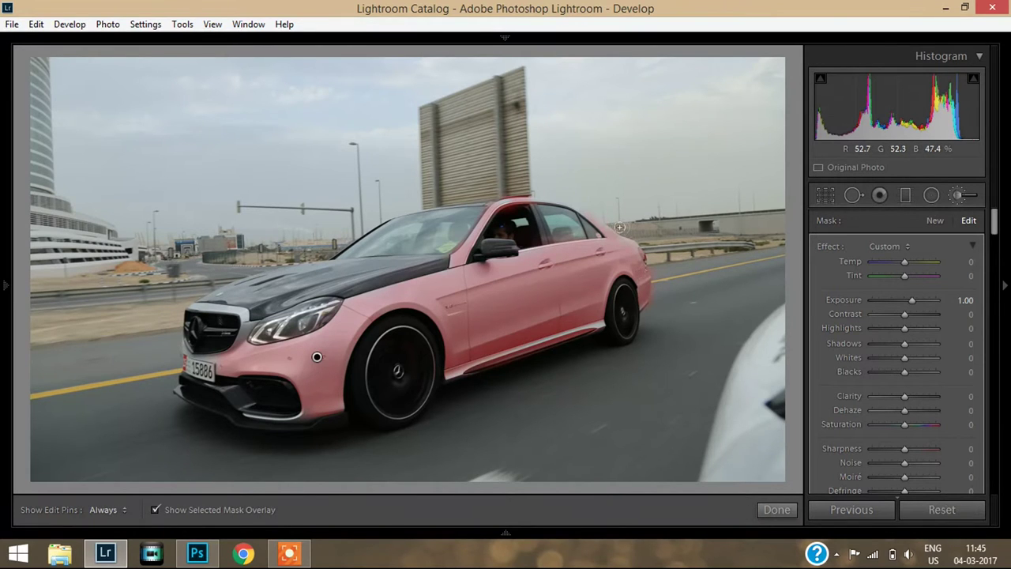
pyautogui.press('h')
# Toggle the selected mask overlay off and on to compare the painted area with the brightened body
pyautogui.click(155, 509)
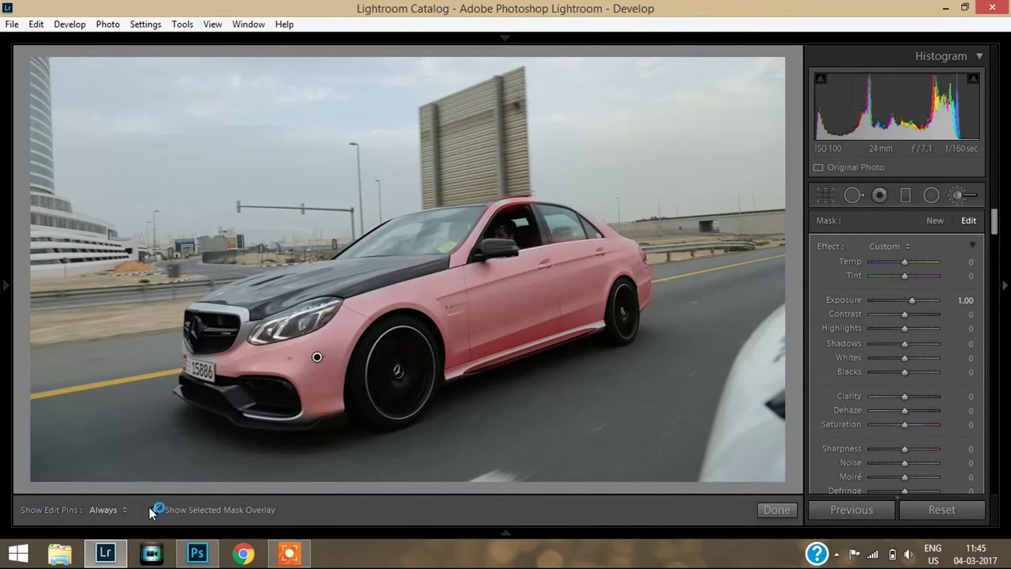
pyautogui.click(154, 510)
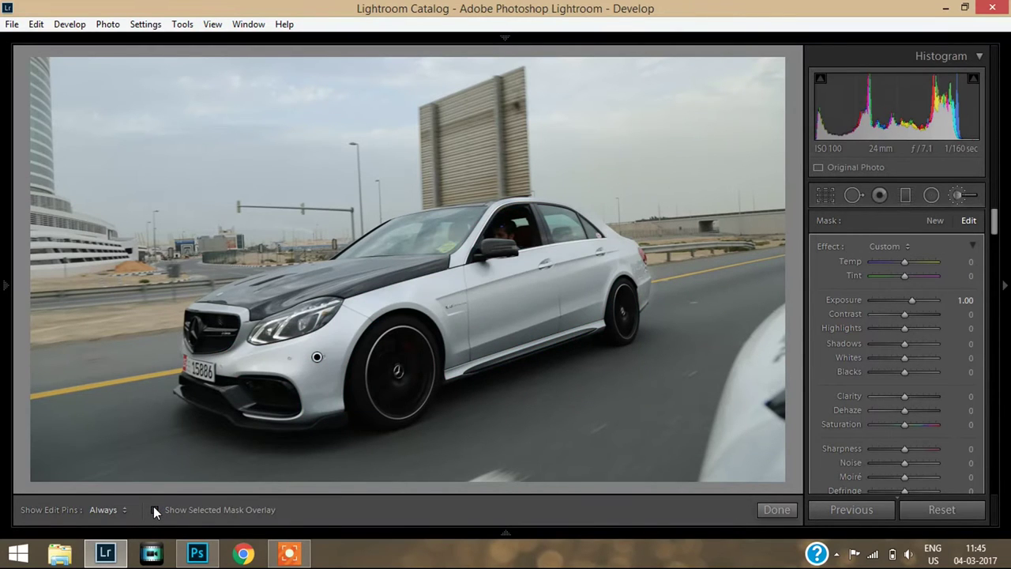
pyautogui.click(155, 509)
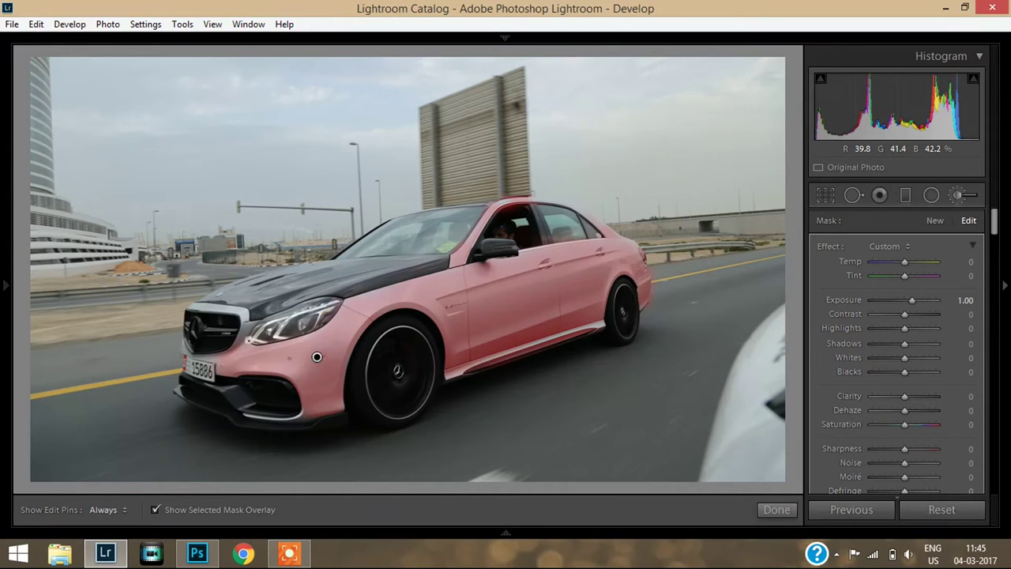
# Add the front grille surround and lower bumper trim to the mask, erasing overspill under the front bumper
pyautogui.press('h')
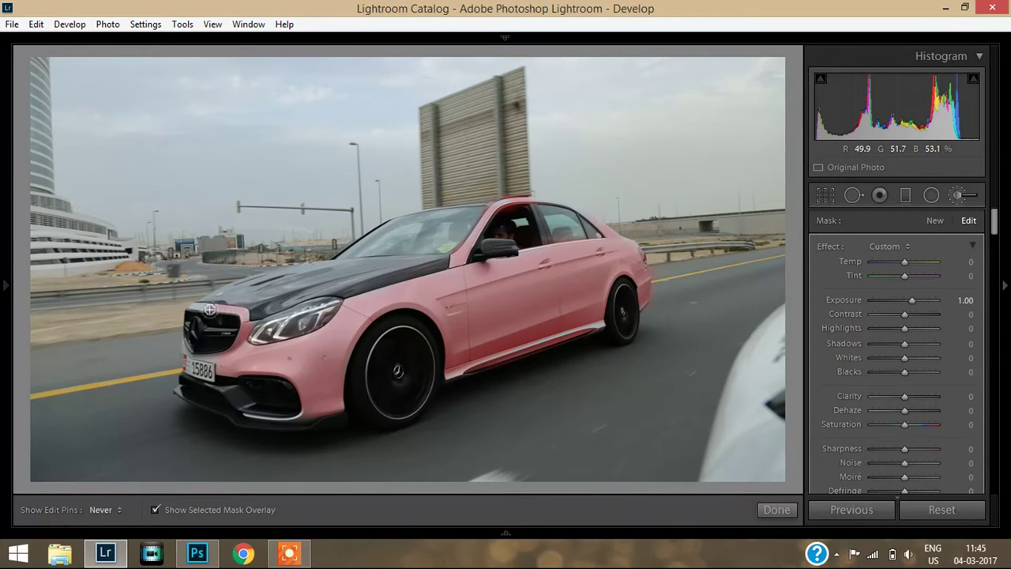
pyautogui.press('h')
pyautogui.press('h')
pyautogui.press('h')
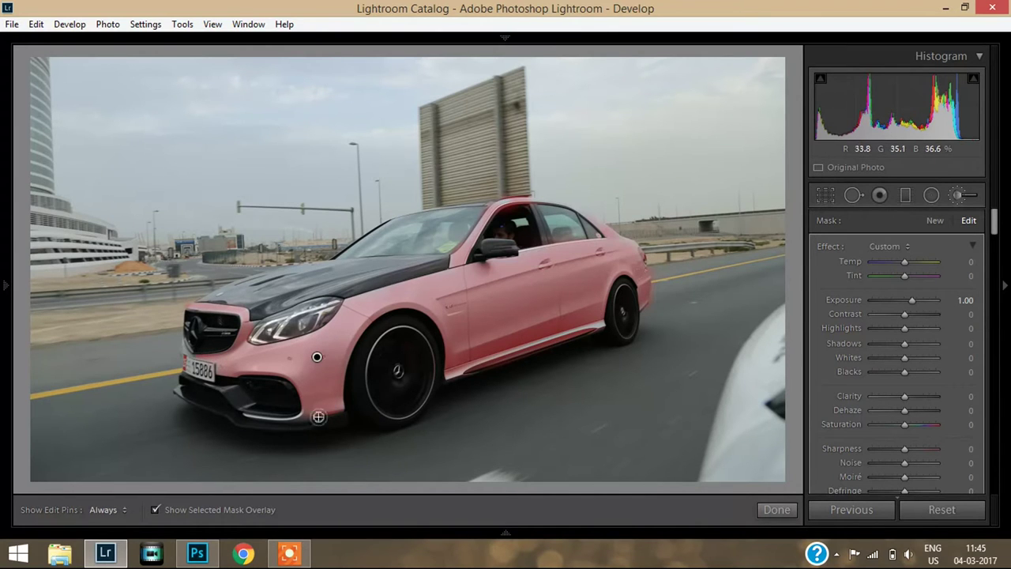
pyautogui.press('h')
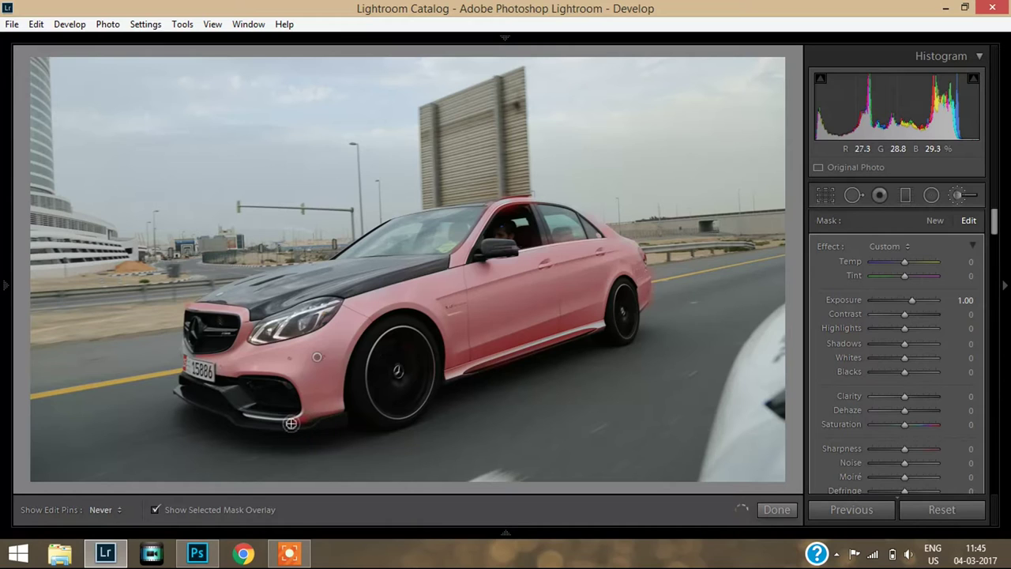
pyautogui.press('h')
pyautogui.press('alt')
pyautogui.press('h')
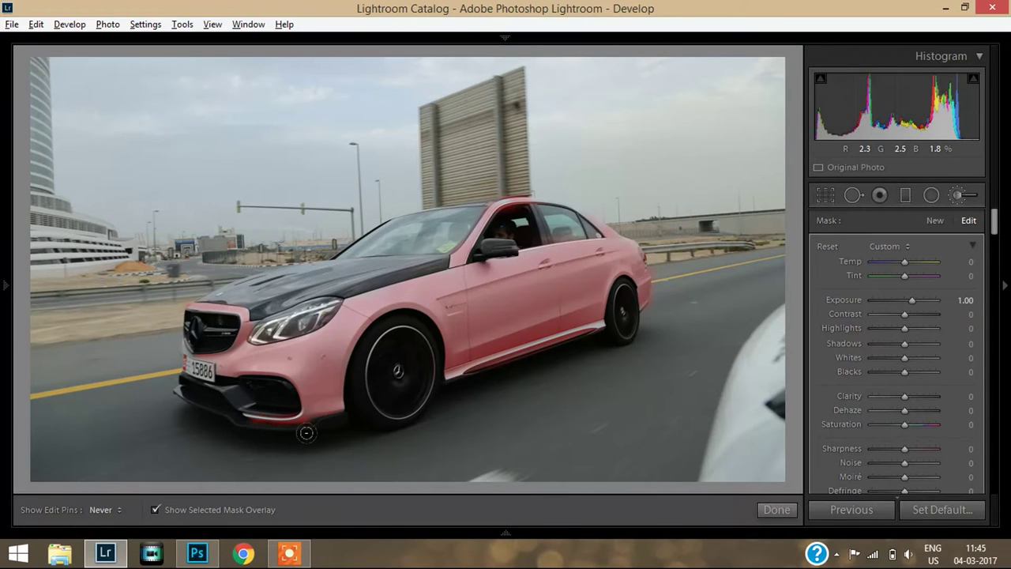
pyautogui.press('h')
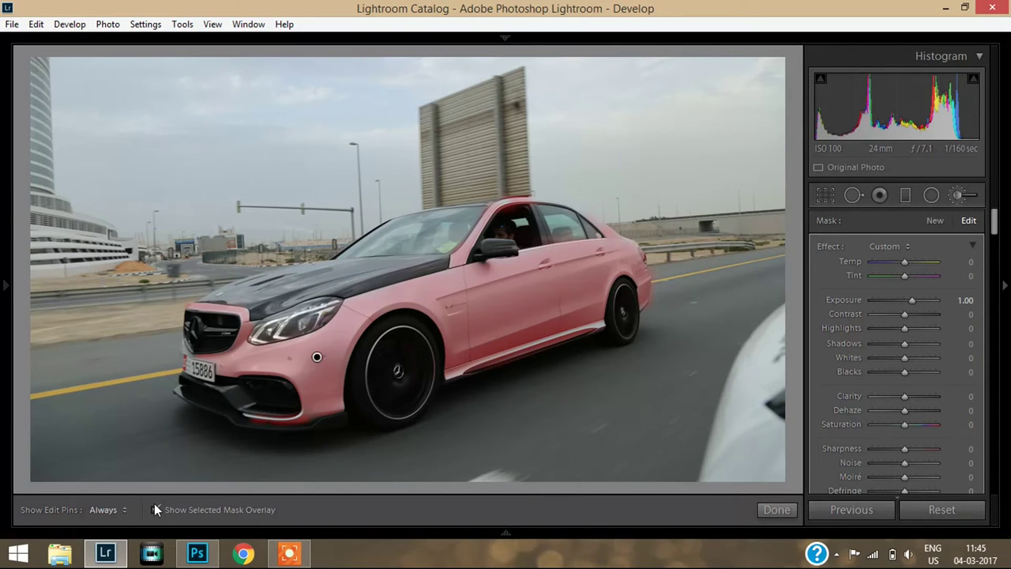
# Hide the mask overlay, set the brush's Clarity and Highlights to 22 each, and finish the brush adjustment
pyautogui.click(155, 509)
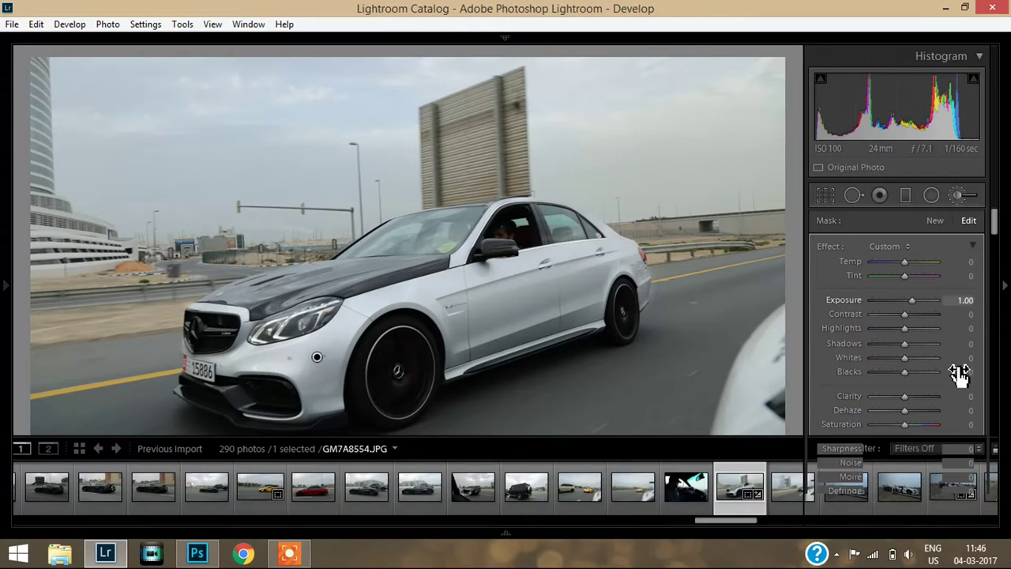
pyautogui.moveTo(905, 397)
pyautogui.mouseDown()
pyautogui.moveTo(938, 401)
pyautogui.moveTo(913, 398)
pyautogui.mouseUp()
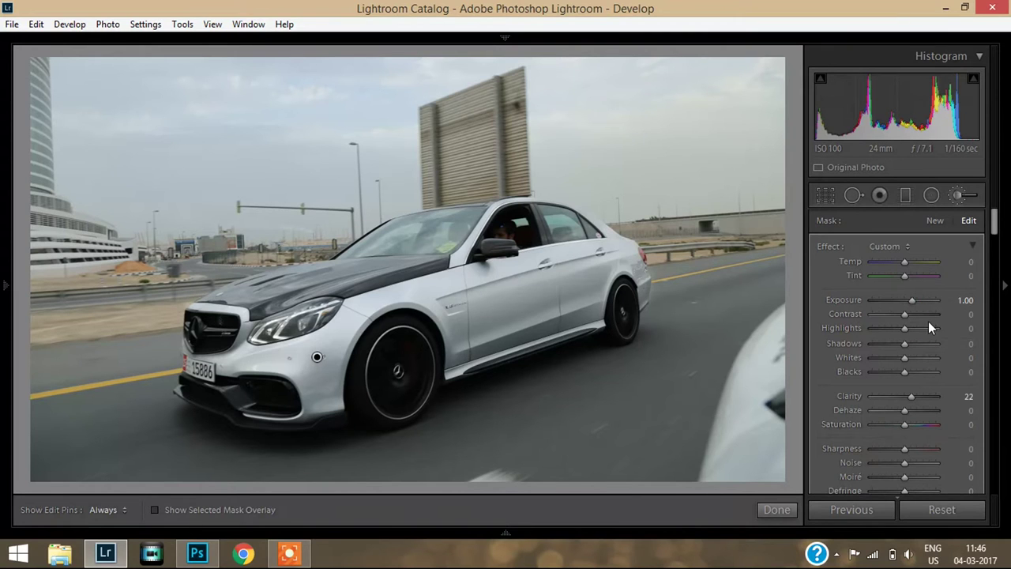
pyautogui.moveTo(918, 324)
pyautogui.mouseDown()
pyautogui.moveTo(876, 331)
pyautogui.moveTo(917, 335)
pyautogui.mouseUp()
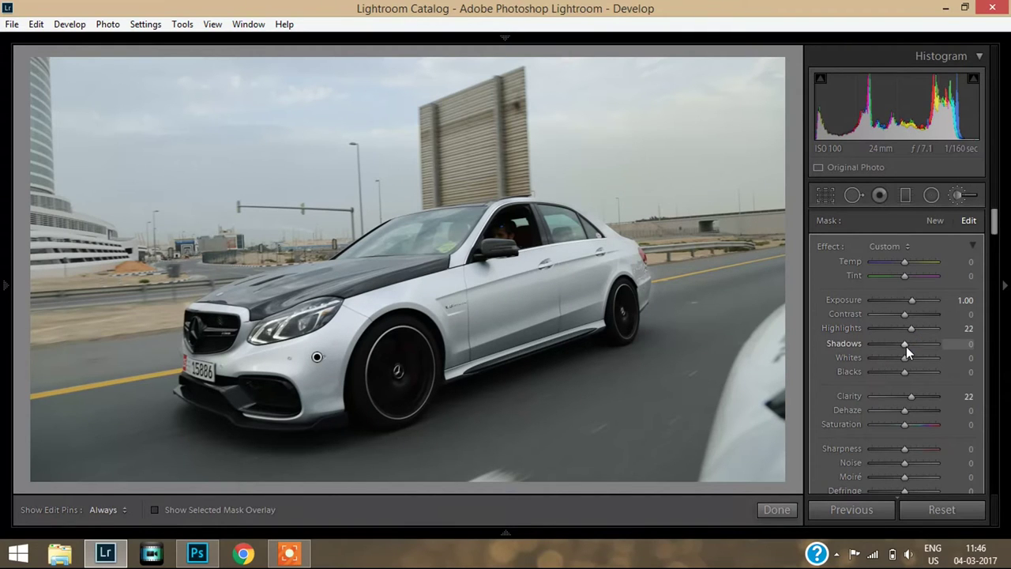
pyautogui.click(775, 511)
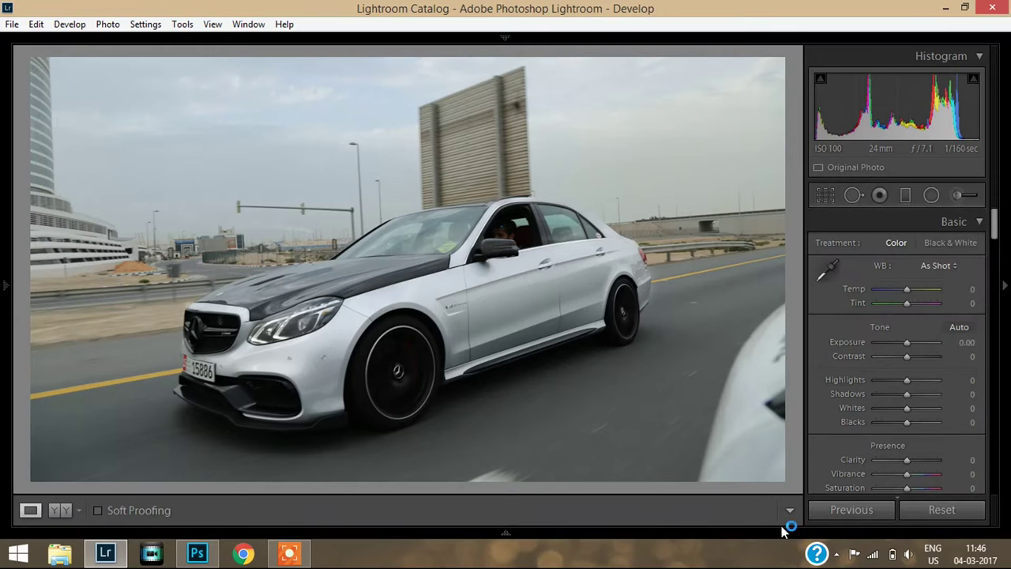
# Compare the before and after versions of the photo side by side, then return to the single-image view
pyautogui.click(60, 510)
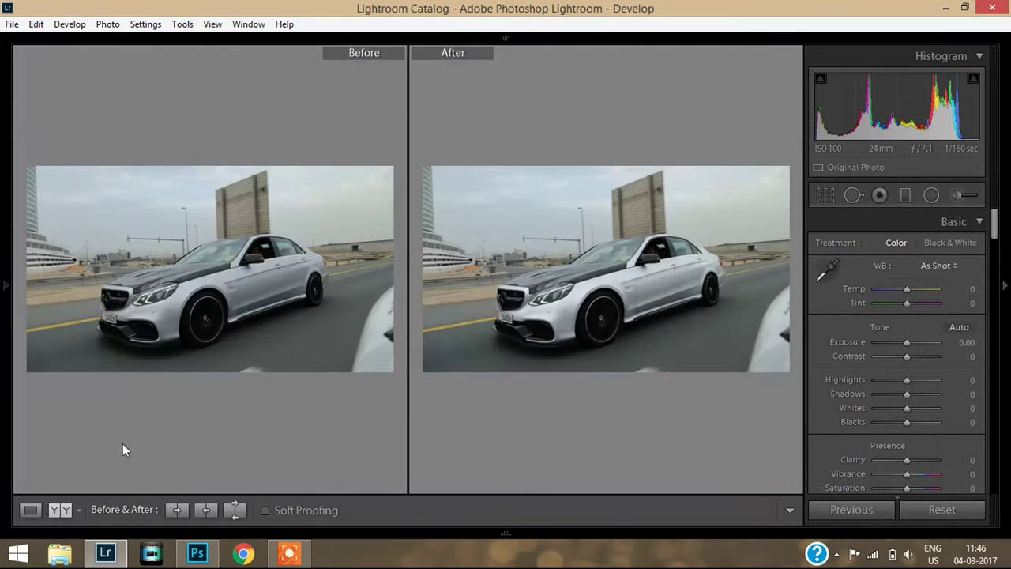
pyautogui.click(30, 511)
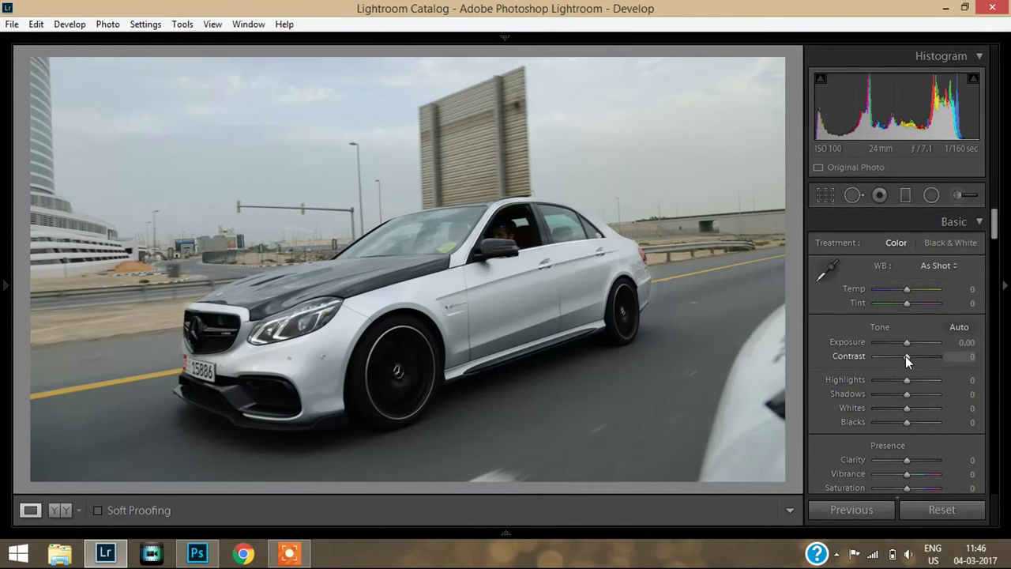
# Set the photo's overall Contrast to +10, Whites to +40 and Blacks to -5
pyautogui.press('Up')
pyautogui.press('Up')
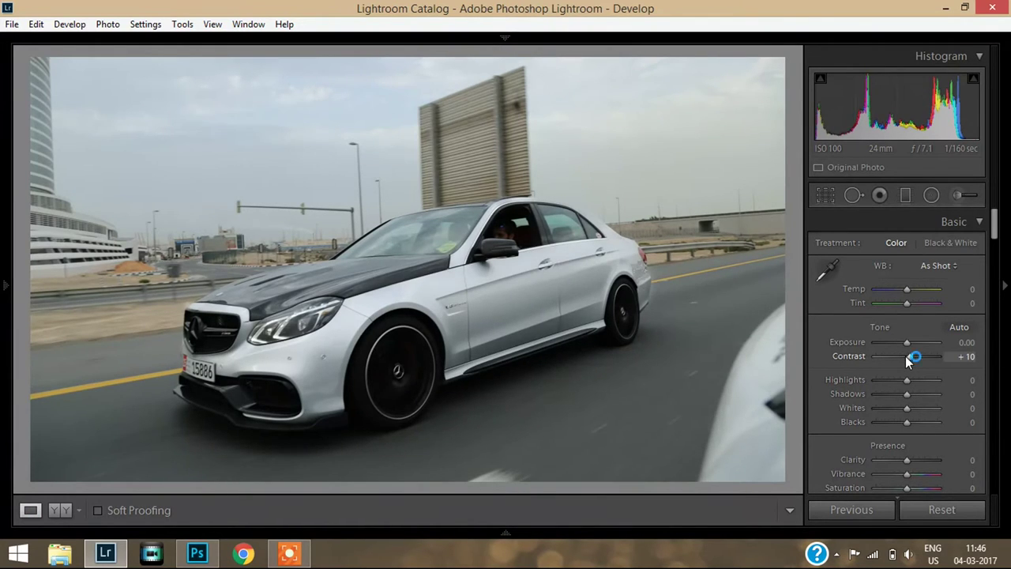
pyautogui.moveTo(908, 380); pyautogui.dragTo(905, 423)
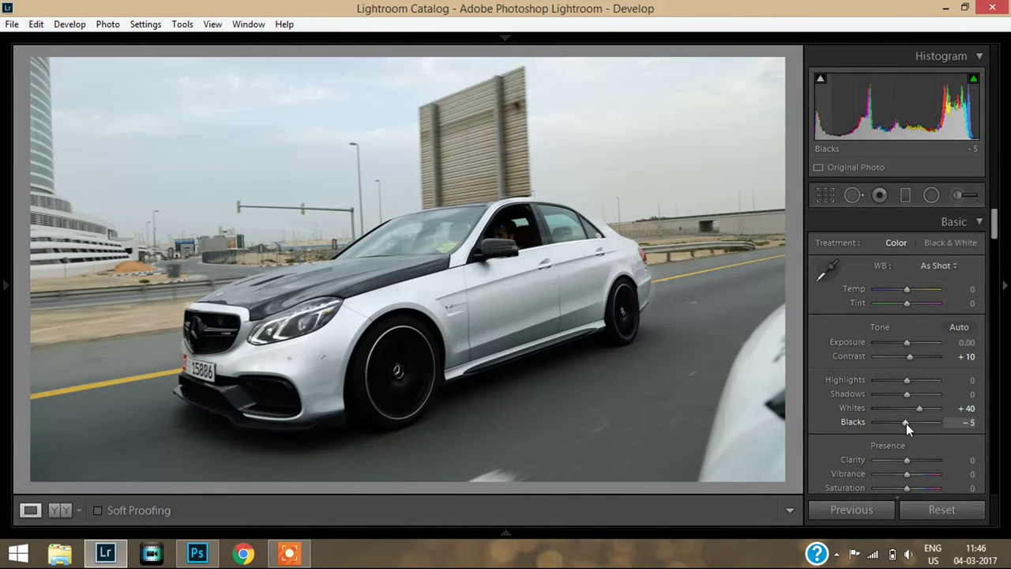
# Set the photo's Clarity to +5, Vibrance to +10 and Saturation to +5
pyautogui.moveTo(907, 458); pyautogui.dragTo(908, 463)
pyautogui.scroll(-3, 995, 229)
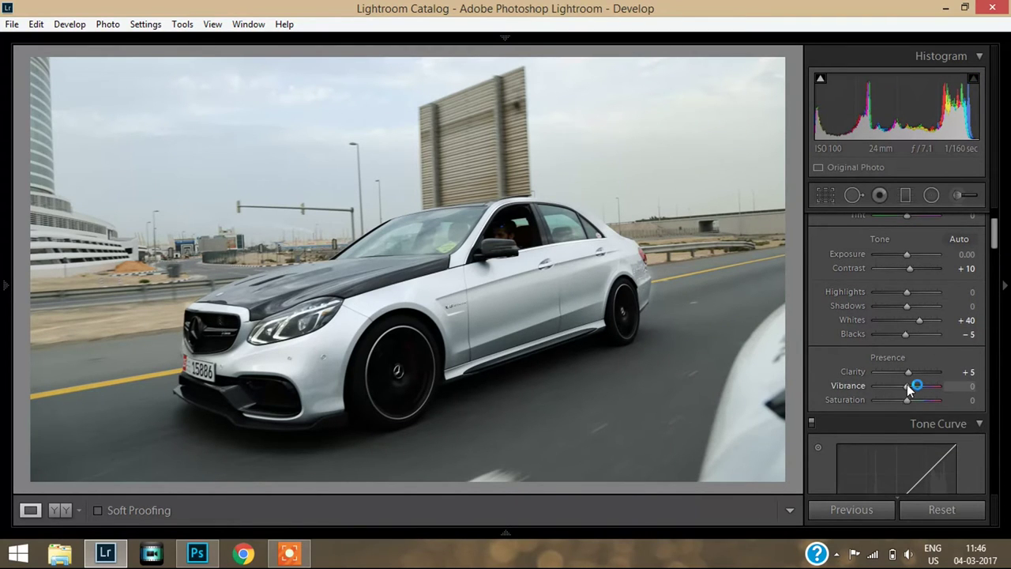
pyautogui.moveTo(908, 388); pyautogui.dragTo(907, 385)
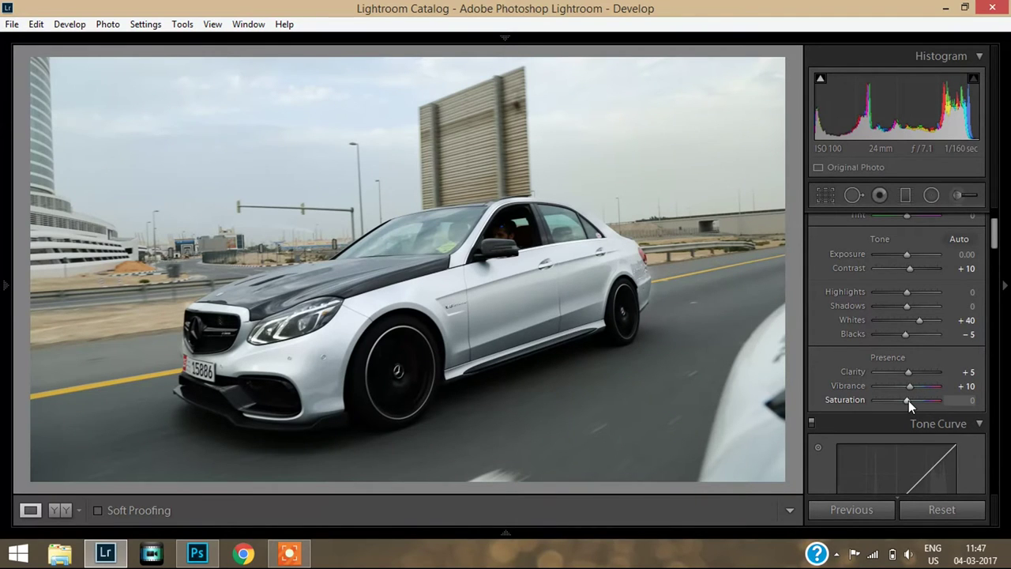
pyautogui.click(908, 400)
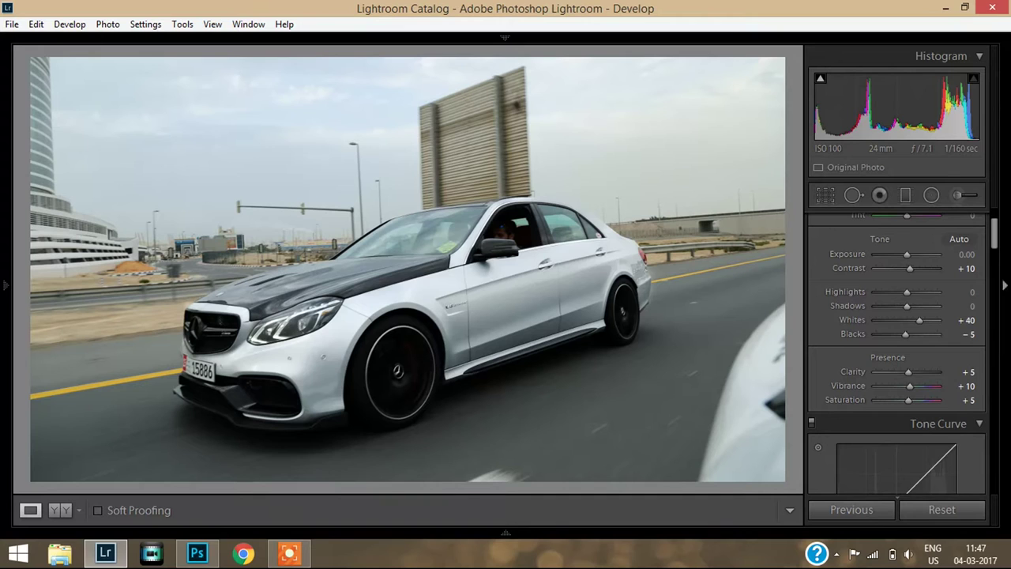
# Tint the split toning highlights with a warm color at hue 21 and saturation 8
pyautogui.moveTo(993, 228); pyautogui.dragTo(998, 330)
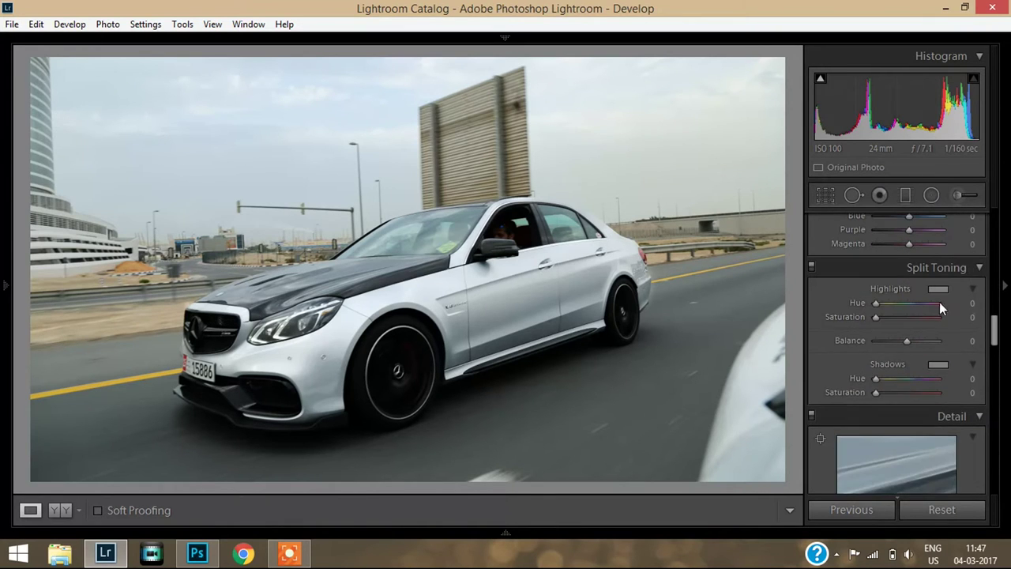
pyautogui.click(944, 292)
pyautogui.click(801, 334)
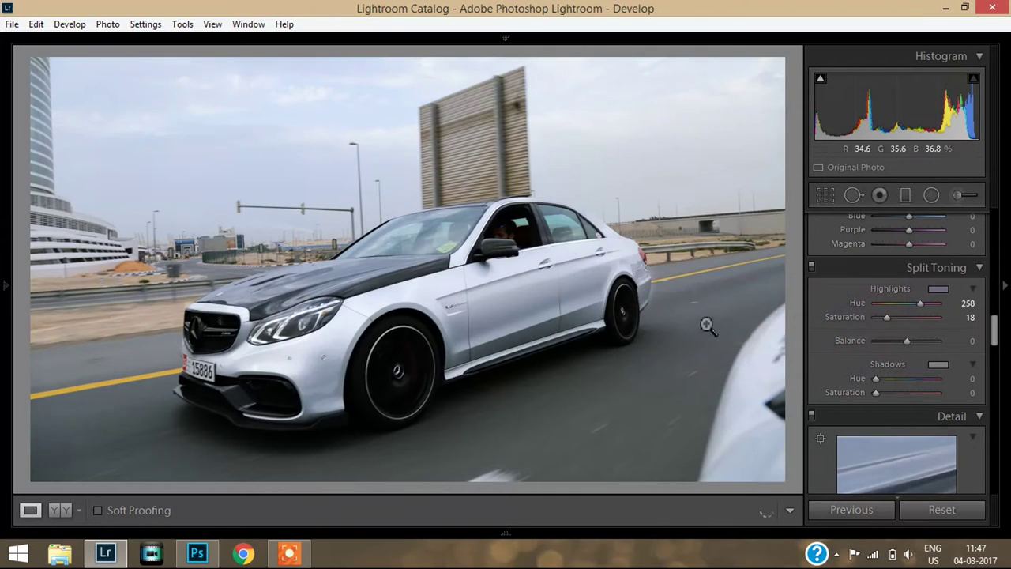
pyautogui.click(939, 290)
pyautogui.moveTo(703, 308); pyautogui.dragTo(651, 351)
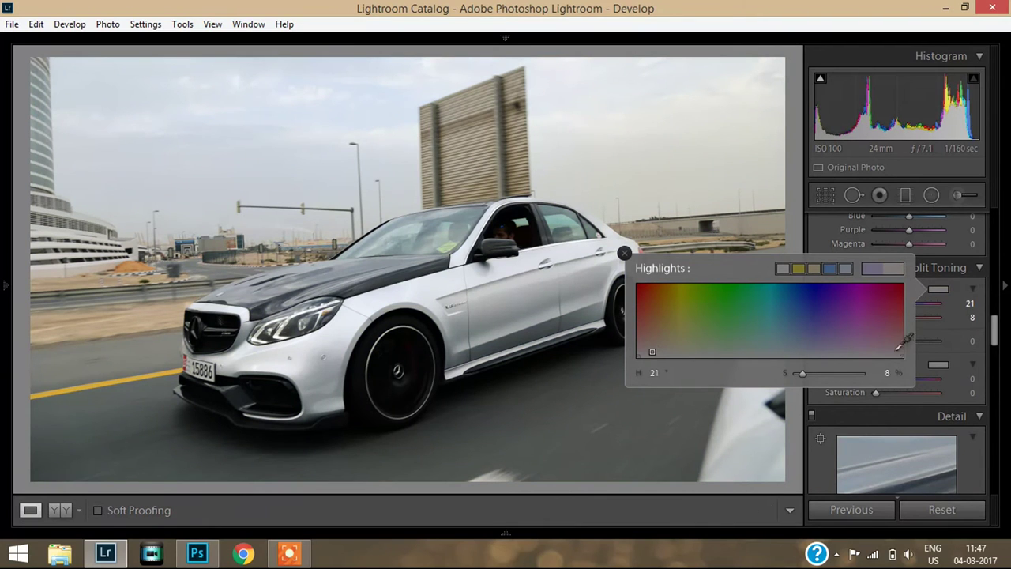
# Tint the split toning shadows blue at hue 220 and saturation 10
pyautogui.click(938, 364)
pyautogui.click(939, 364)
pyautogui.moveTo(831, 376)
pyautogui.mouseDown()
pyautogui.moveTo(811, 408)
pyautogui.moveTo(788, 418)
pyautogui.moveTo(797, 430)
pyautogui.moveTo(786, 407)
pyautogui.moveTo(754, 388)
pyautogui.moveTo(790, 372)
pyautogui.moveTo(784, 395)
pyautogui.moveTo(795, 418)
pyautogui.moveTo(806, 395)
pyautogui.moveTo(789, 423)
pyautogui.moveTo(799, 425)
pyautogui.mouseUp()
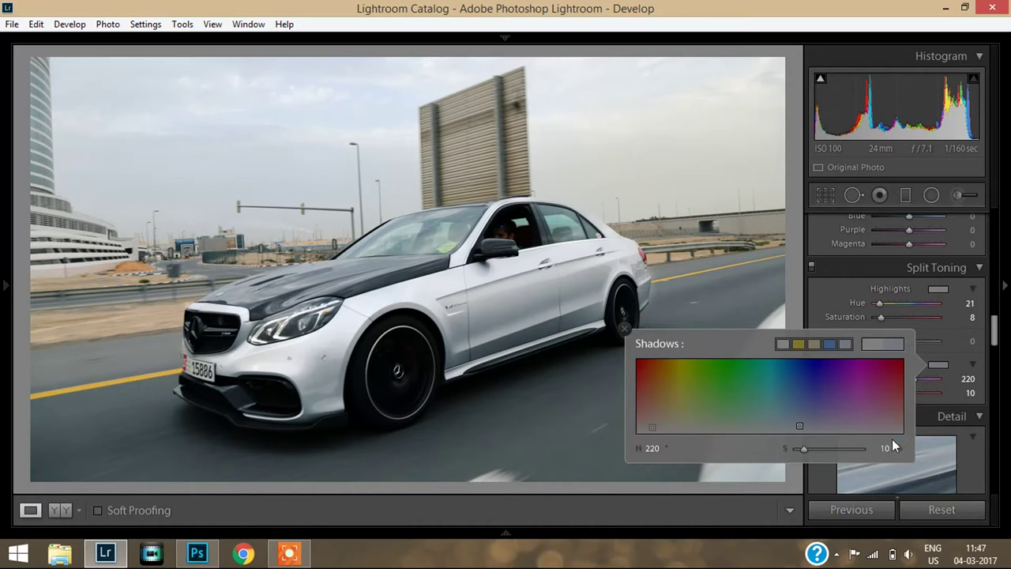
# Set the sharpening Amount to 65 and its Masking to 79
pyautogui.moveTo(997, 335); pyautogui.dragTo(996, 371)
pyautogui.click(874, 336)
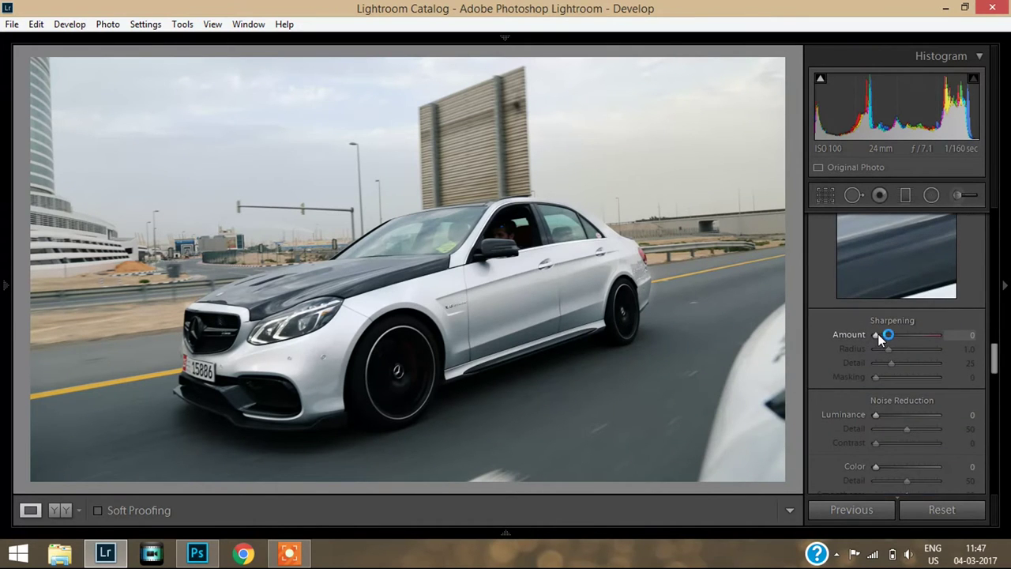
pyautogui.moveTo(876, 336); pyautogui.dragTo(879, 336)
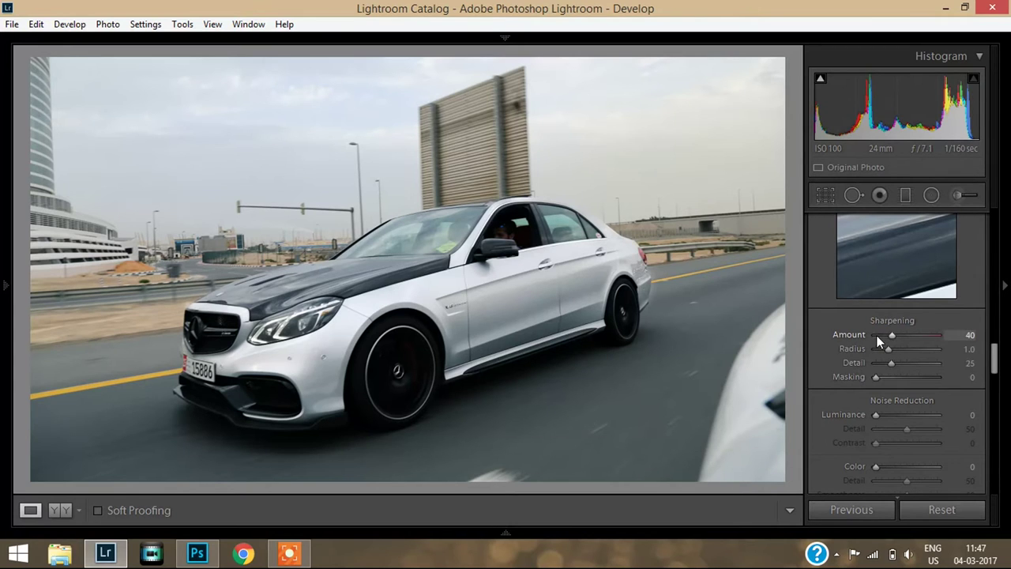
pyautogui.write('65')
pyautogui.press('Return')
pyautogui.click(878, 377)
pyautogui.press('alt')
pyautogui.moveTo(878, 377); pyautogui.dragTo(926, 380)
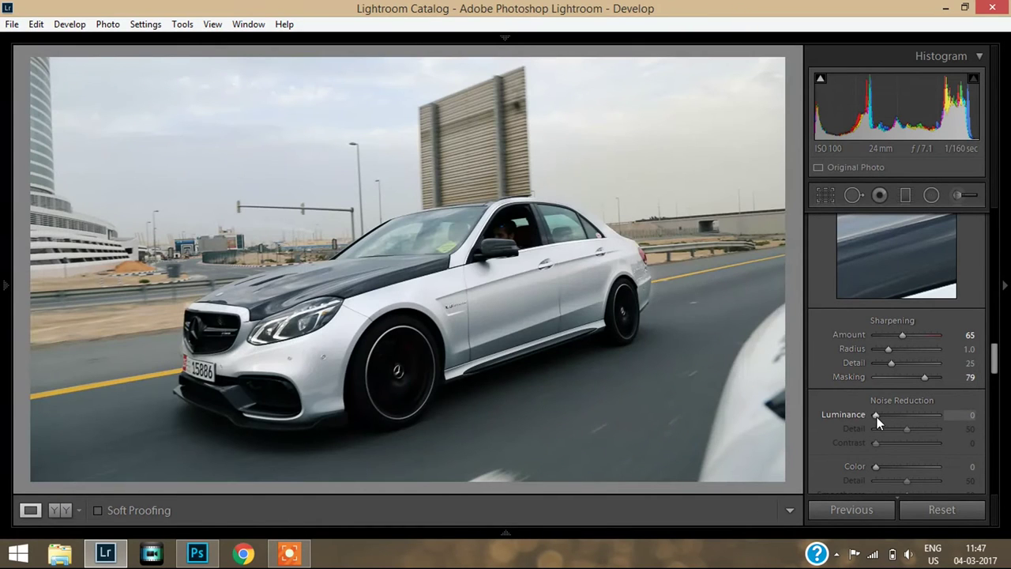
# Set the Luminance noise reduction to 10 and turn on the chromatic aberration and profile lens corrections
pyautogui.moveTo(877, 418); pyautogui.dragTo(912, 456)
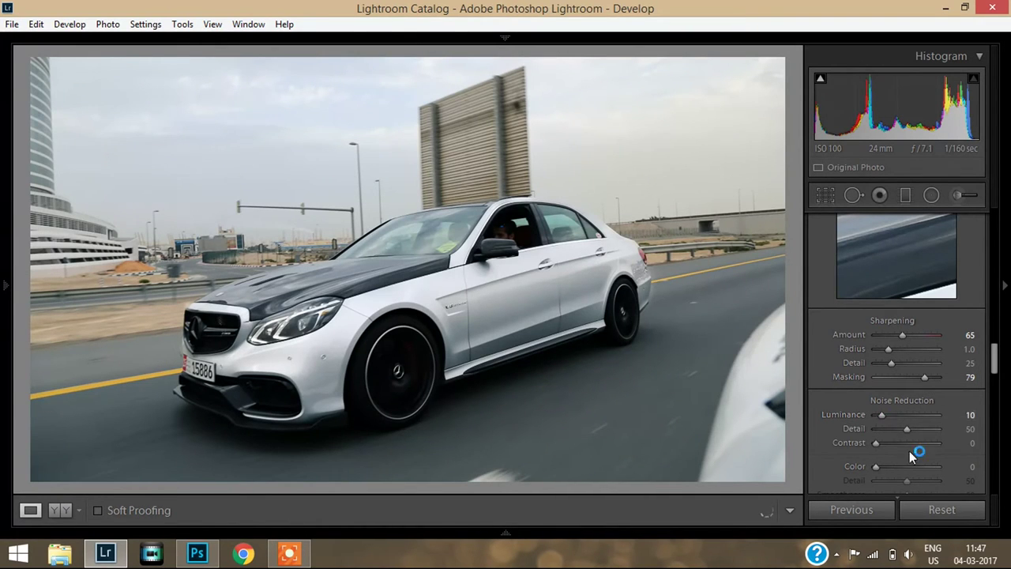
pyautogui.moveTo(995, 355); pyautogui.dragTo(970, 393)
pyautogui.click(883, 359)
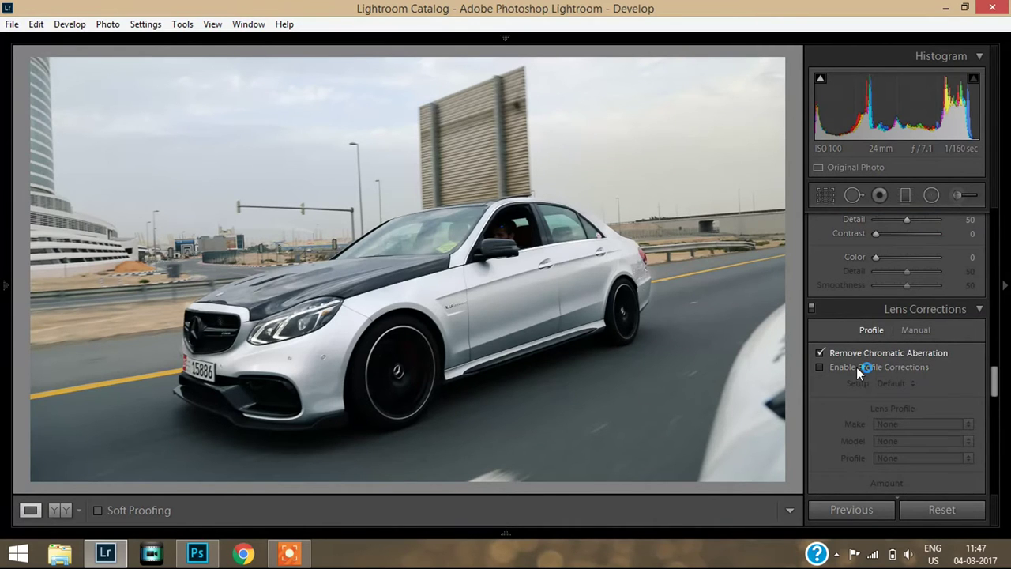
pyautogui.click(855, 368)
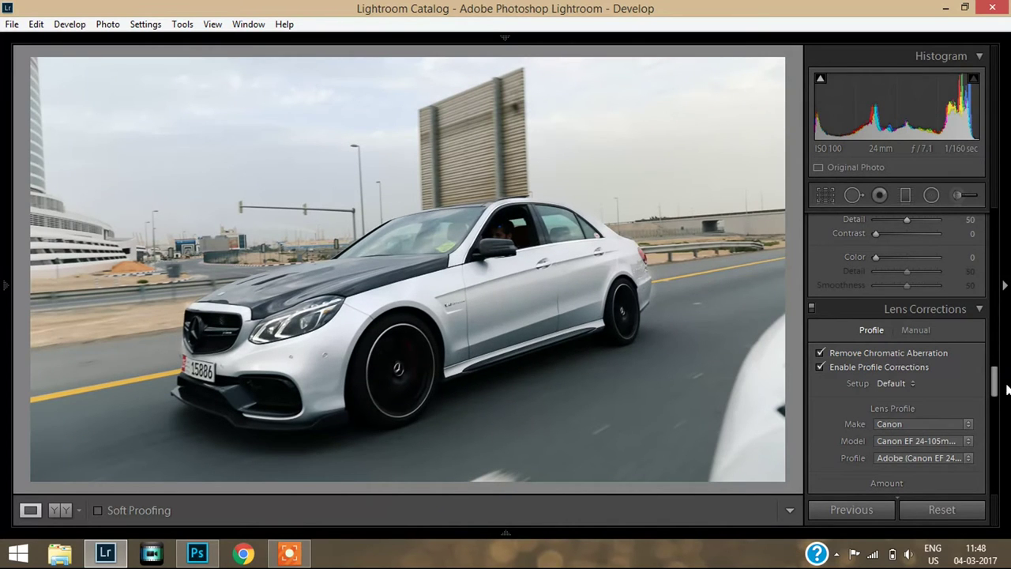
# Open a copy of the car photo with Lightroom adjustments in Adobe Photoshop CC 2017
pyautogui.moveTo(997, 383); pyautogui.dragTo(997, 410)
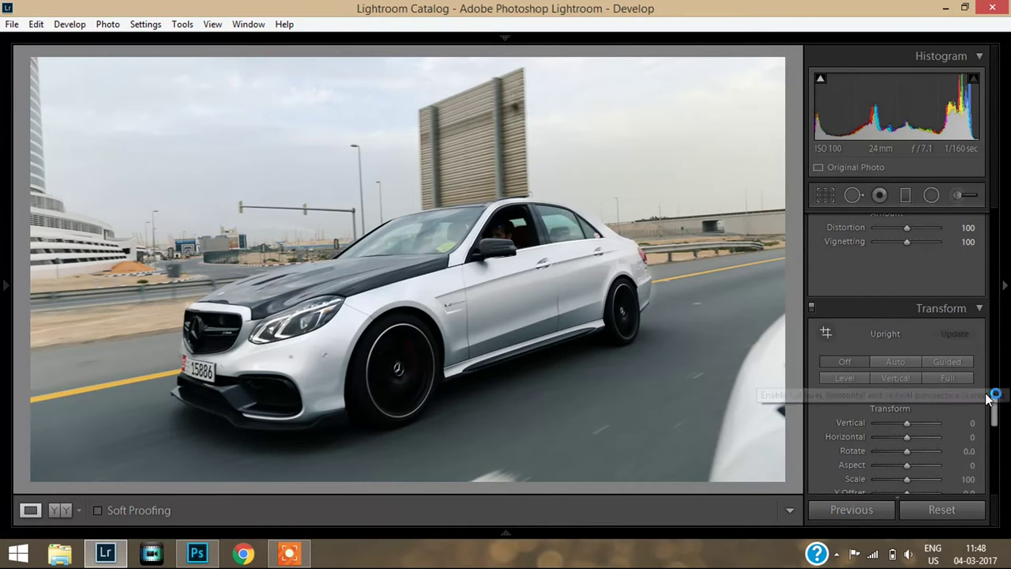
pyautogui.moveTo(999, 418); pyautogui.dragTo(995, 221)
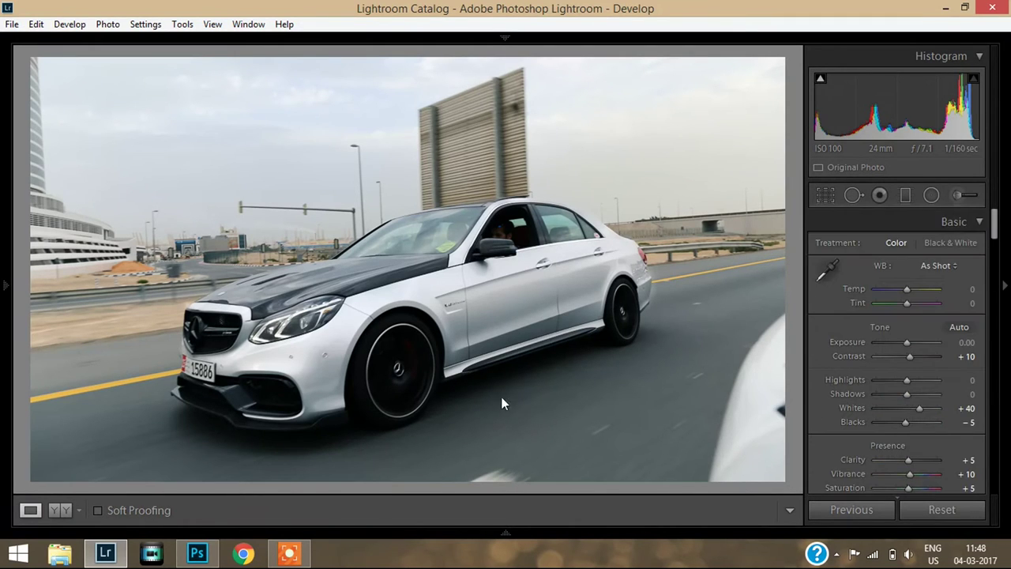
pyautogui.moveTo(505, 537)
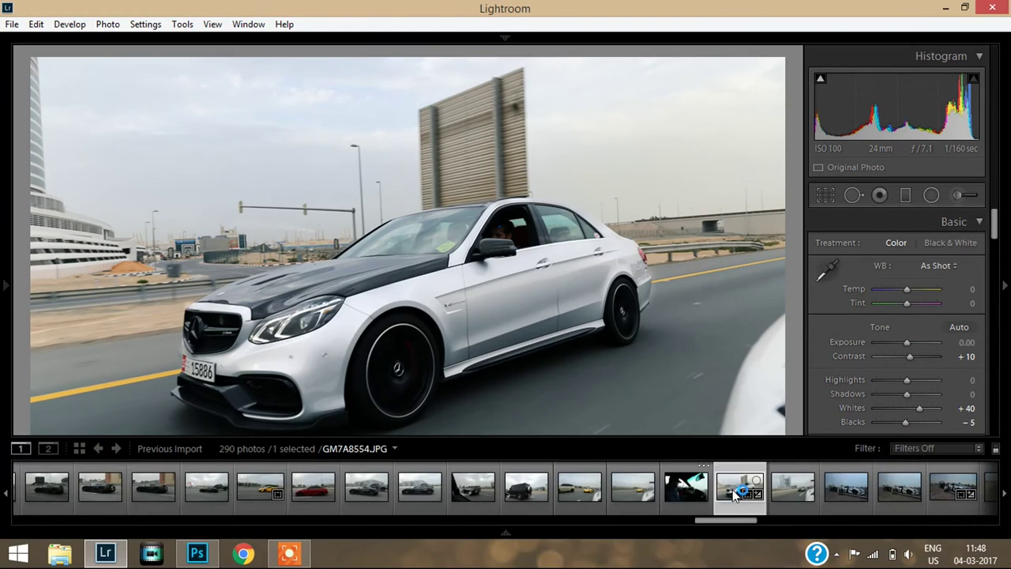
pyautogui.rightClick(733, 497)
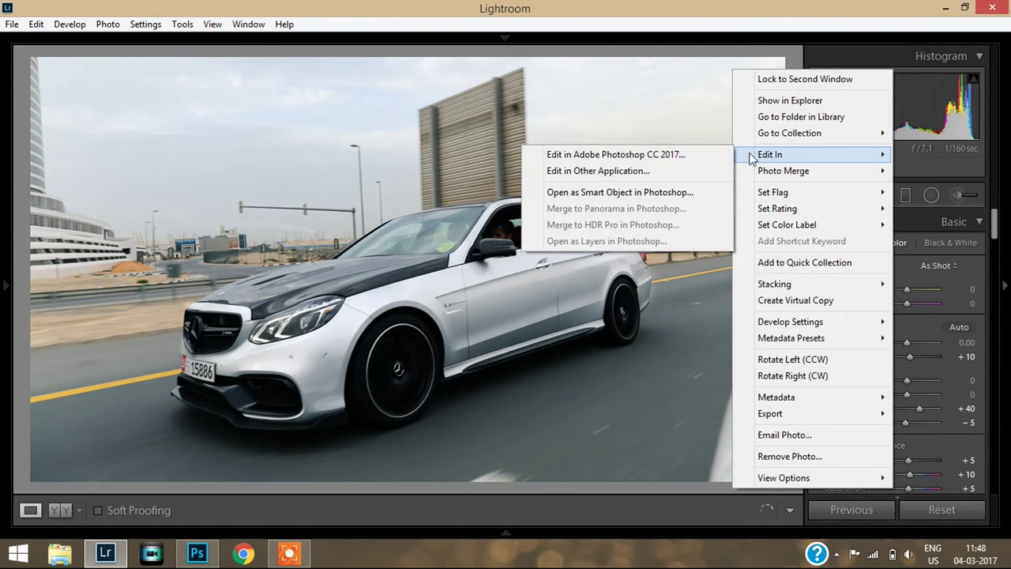
pyautogui.click(727, 155)
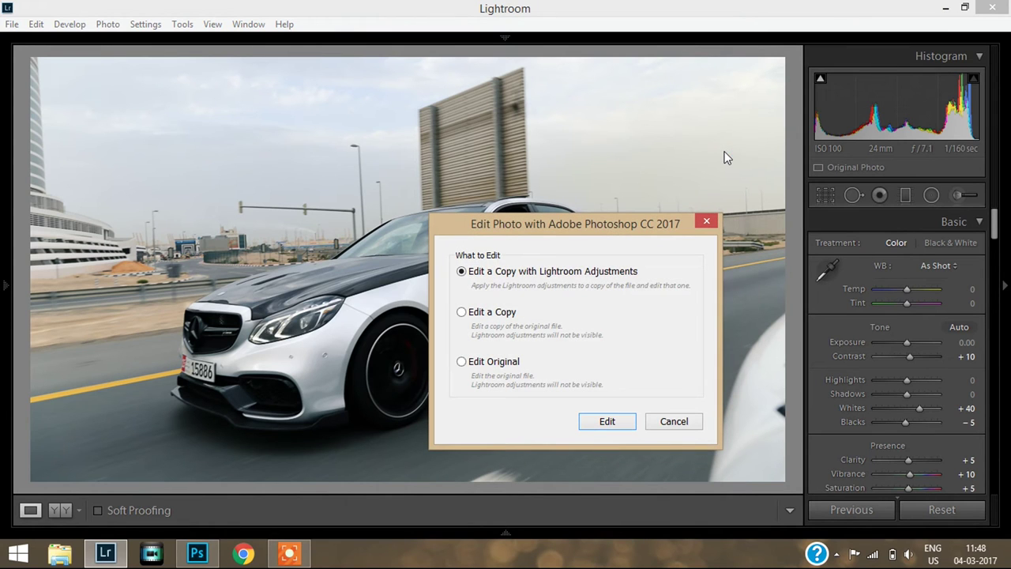
pyautogui.press('Return')
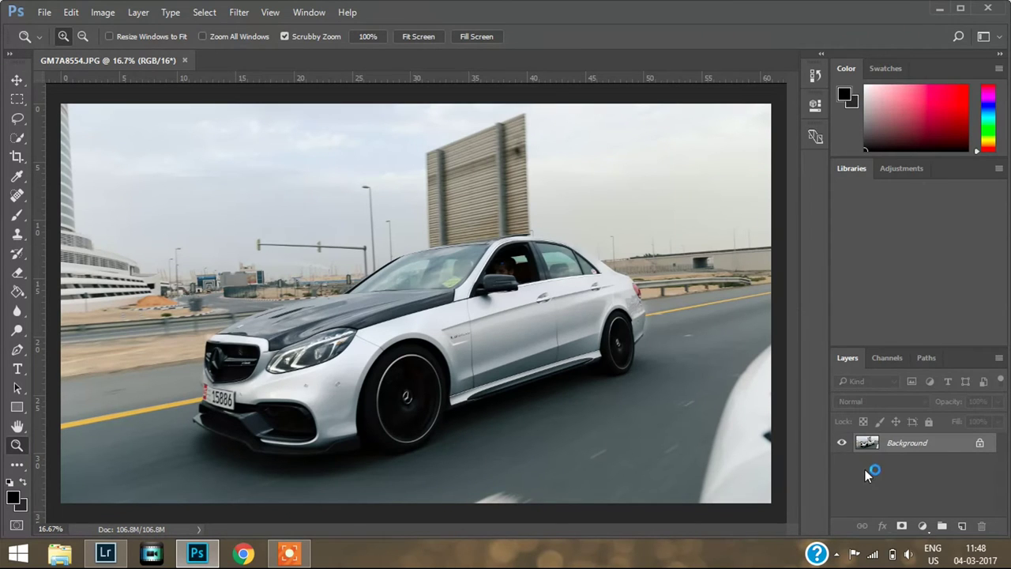
# Convert the locked background into a regular layer and duplicate it
pyautogui.doubleClick(920, 443)
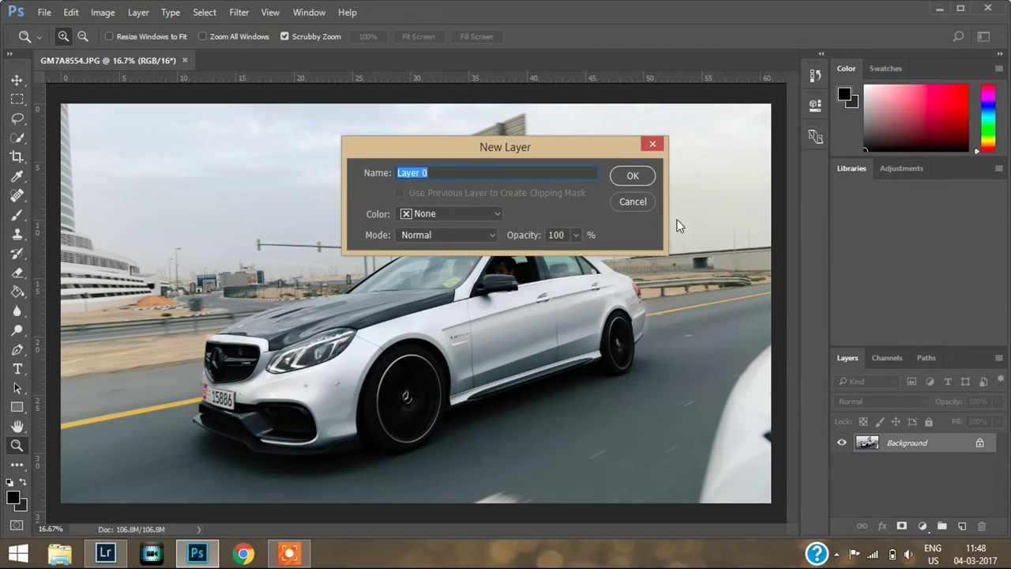
pyautogui.click(633, 175)
pyautogui.moveTo(922, 444); pyautogui.dragTo(962, 528)
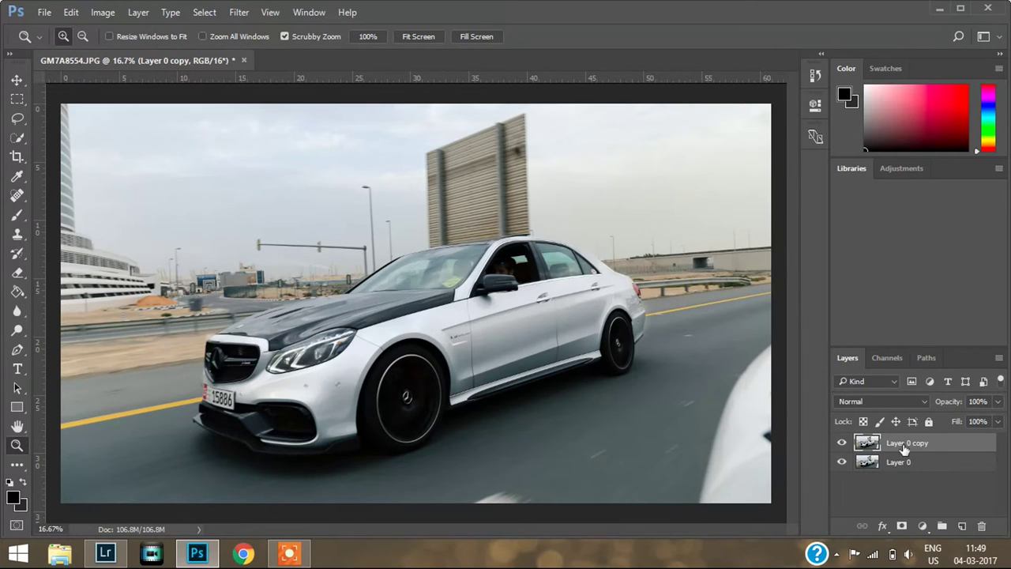
# Apply a Motion Blur to the duplicate layer with an angle of 14° and a distance of about 167 pixels
pyautogui.click(235, 16)
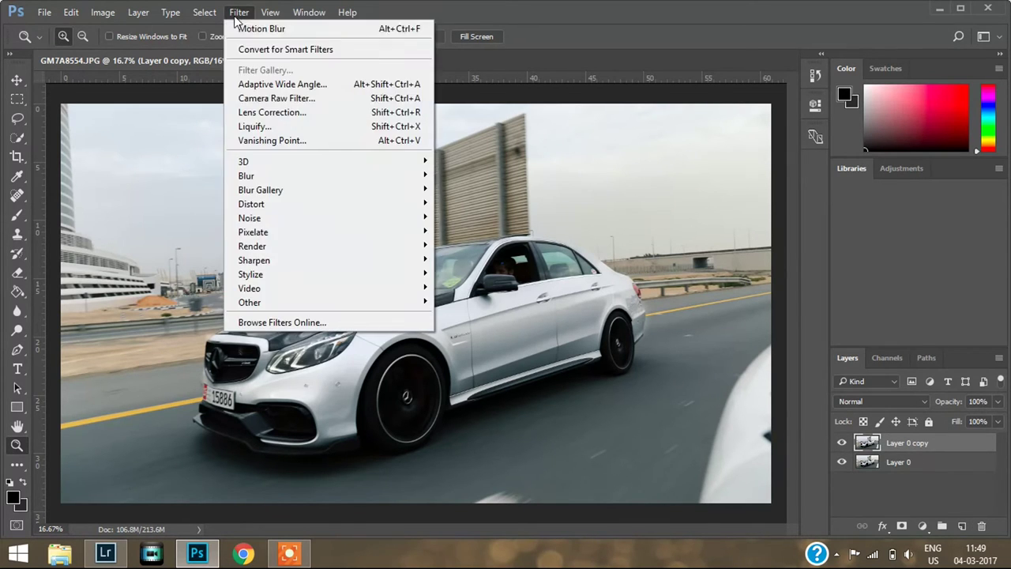
pyautogui.moveTo(322, 178)
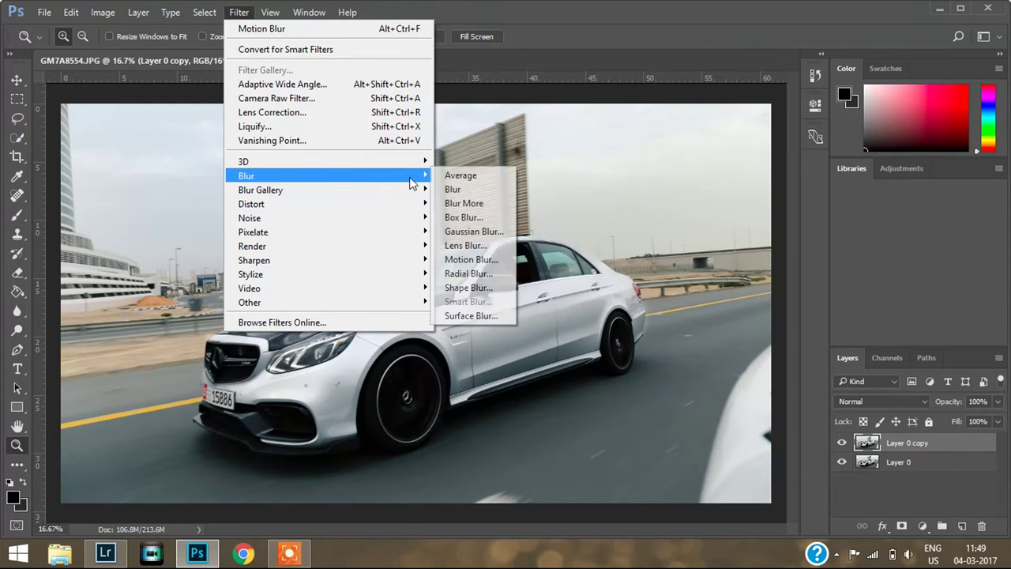
pyautogui.click(499, 265)
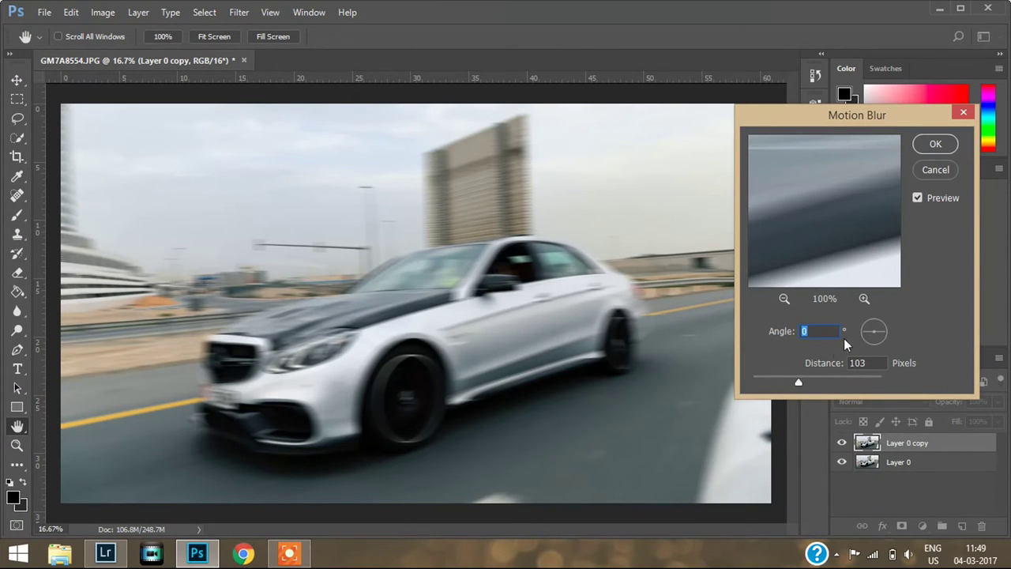
pyautogui.moveTo(886, 329); pyautogui.dragTo(883, 329)
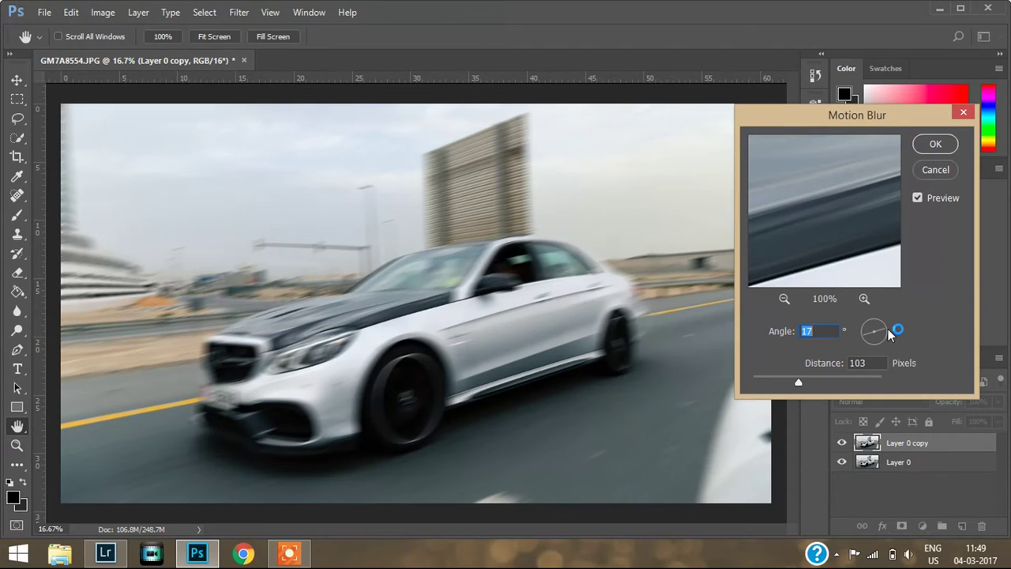
pyautogui.write('14')
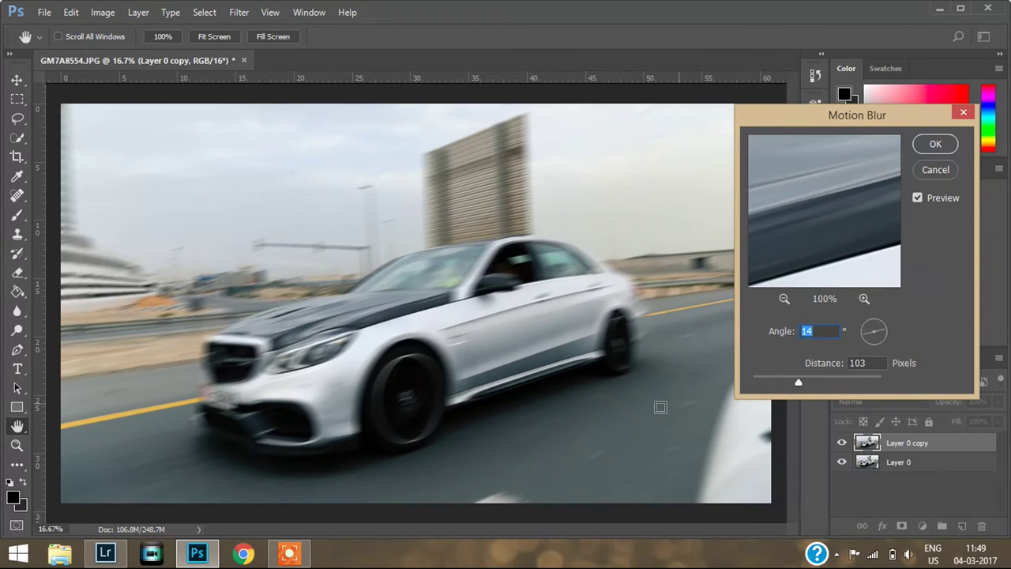
pyautogui.moveTo(816, 383); pyautogui.dragTo(814, 384)
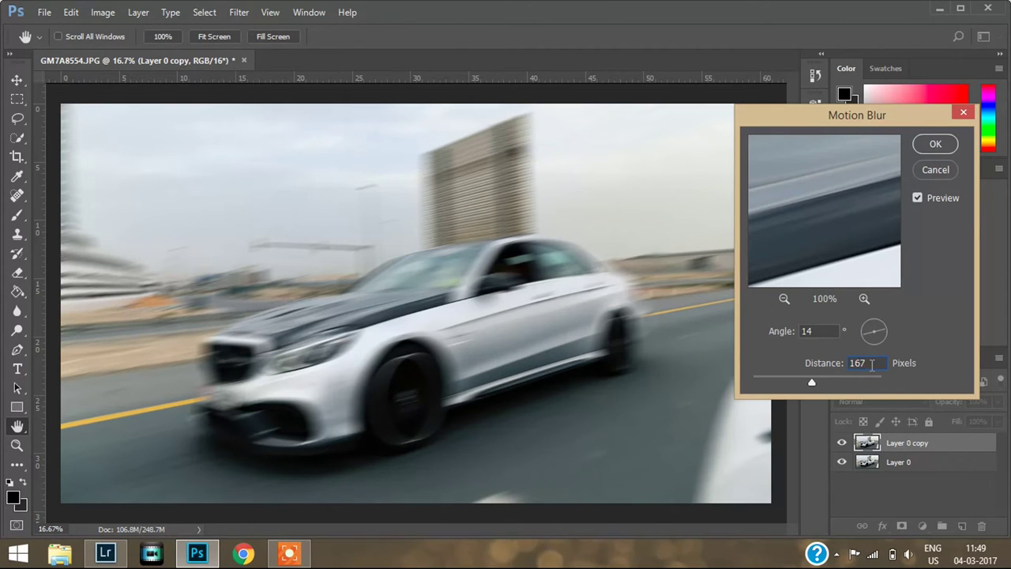
pyautogui.write('1')
pyautogui.click(936, 144)
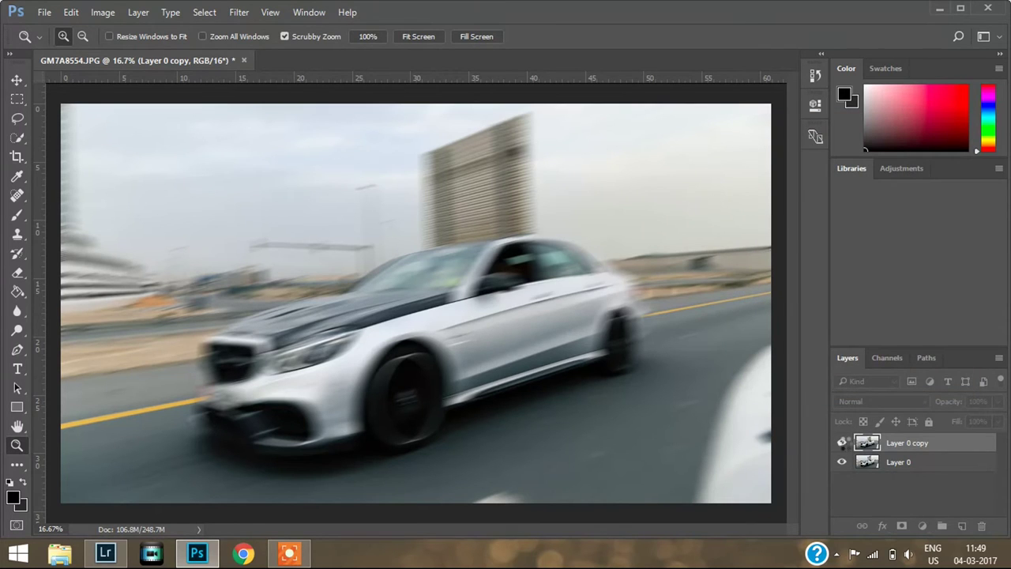
# Toggle the blurred layer's visibility to compare the photo with and without the motion blur
pyautogui.click(842, 443)
pyautogui.click(843, 443)
pyautogui.click(842, 443)
pyautogui.click(842, 444)
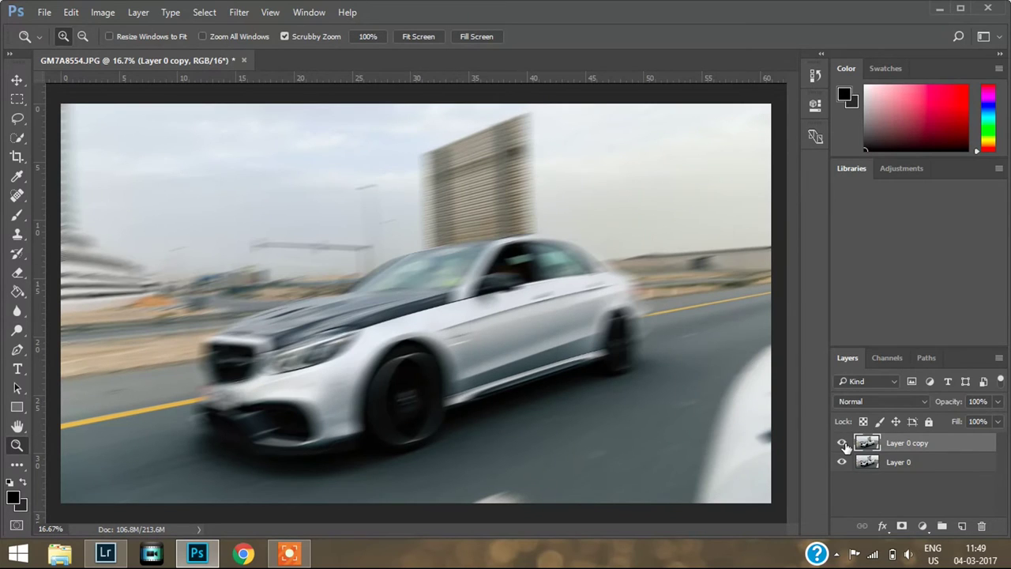
# Add a white layer mask to the blurred layer and set the Brush tool's size to 511 px
pyautogui.click(901, 527)
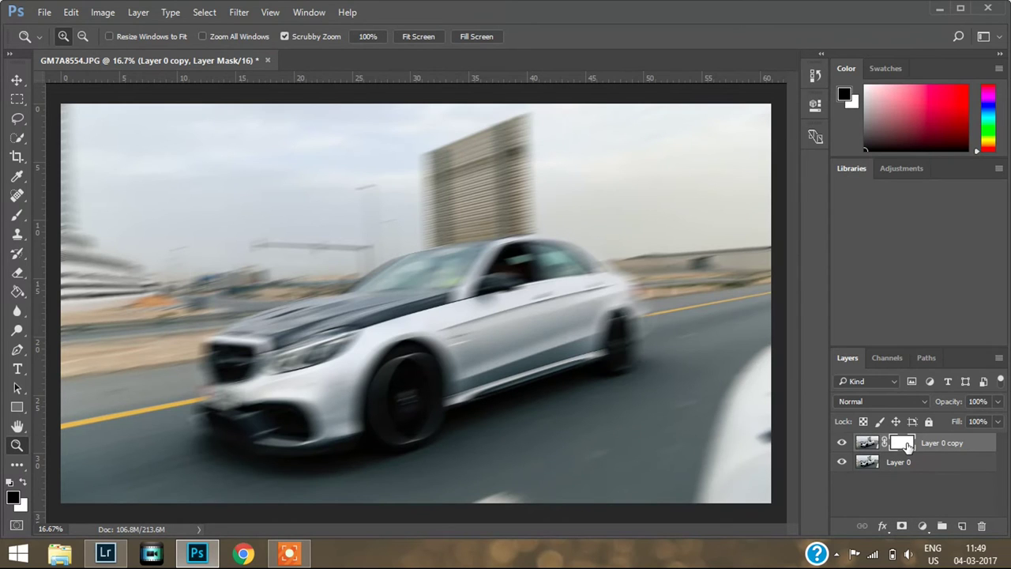
pyautogui.click(20, 221)
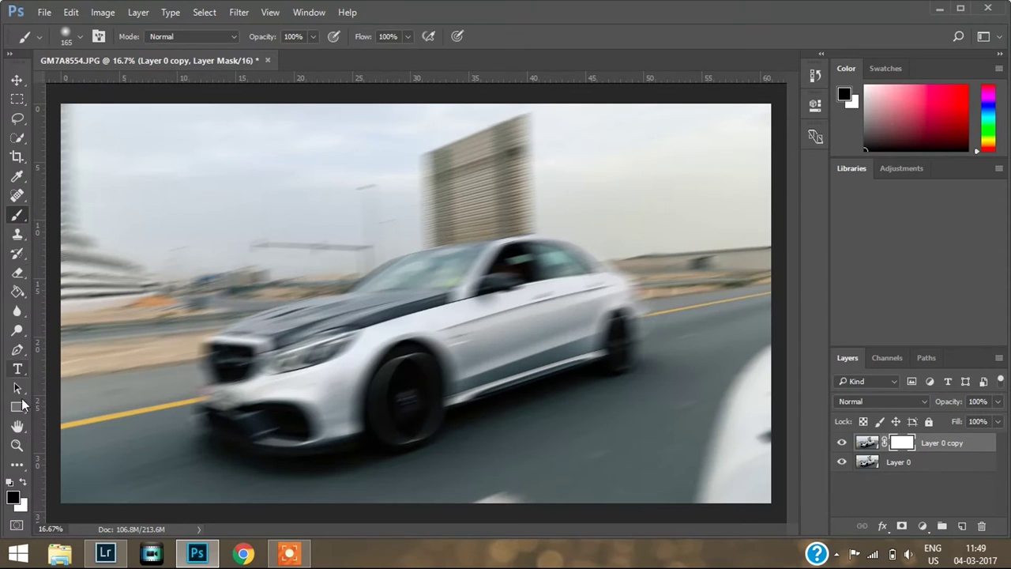
pyautogui.rightClick(367, 352)
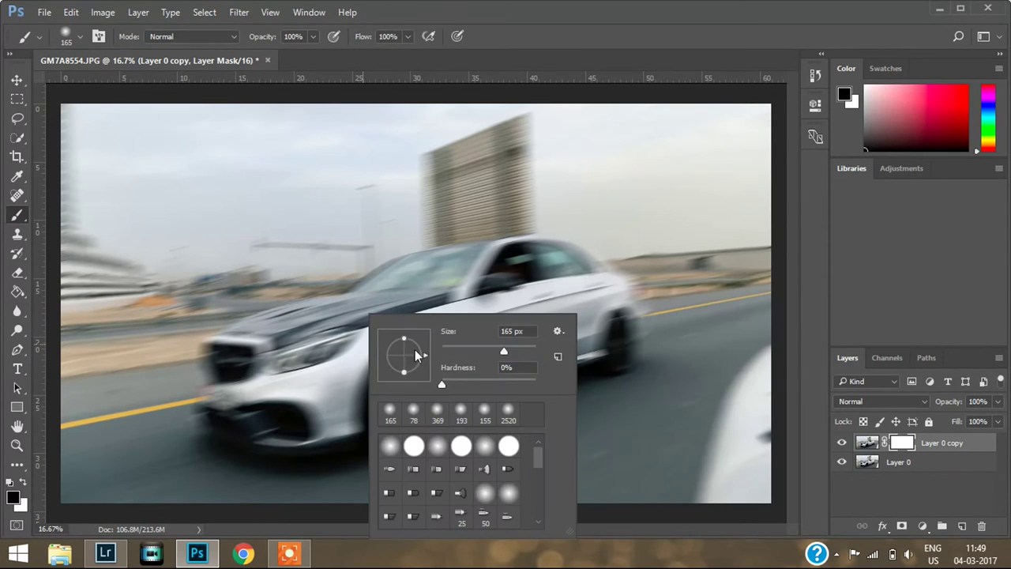
pyautogui.click(521, 348)
pyautogui.write('511')
pyautogui.press('Return')
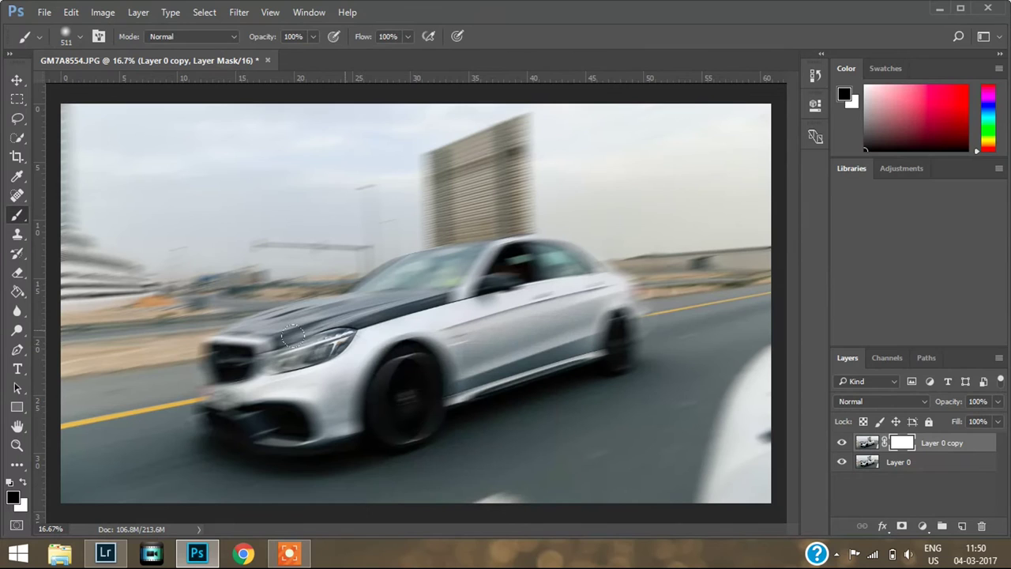
# Paint black on the mask over the car's hood, doors, windows and wheels to reveal the sharp layer below
pyautogui.moveTo(355, 324)
pyautogui.mouseDown()
pyautogui.moveTo(256, 361)
pyautogui.moveTo(243, 357)
pyautogui.moveTo(239, 369)
pyautogui.moveTo(233, 346)
pyautogui.moveTo(260, 383)
pyautogui.moveTo(351, 345)
pyautogui.moveTo(285, 407)
pyautogui.moveTo(305, 402)
pyautogui.moveTo(262, 402)
pyautogui.moveTo(265, 413)
pyautogui.moveTo(339, 397)
pyautogui.moveTo(330, 405)
pyautogui.moveTo(352, 371)
pyautogui.moveTo(394, 358)
pyautogui.moveTo(365, 388)
pyautogui.moveTo(393, 402)
pyautogui.moveTo(375, 408)
pyautogui.moveTo(384, 415)
pyautogui.moveTo(406, 391)
pyautogui.moveTo(411, 345)
pyautogui.moveTo(428, 361)
pyautogui.moveTo(390, 379)
pyautogui.moveTo(498, 356)
pyautogui.moveTo(438, 366)
pyautogui.moveTo(490, 324)
pyautogui.moveTo(425, 321)
pyautogui.moveTo(461, 292)
pyautogui.moveTo(352, 320)
pyautogui.moveTo(248, 327)
pyautogui.moveTo(316, 310)
pyautogui.moveTo(228, 345)
pyautogui.mouseUp()
pyautogui.moveTo(361, 303)
pyautogui.mouseDown()
pyautogui.moveTo(387, 268)
pyautogui.moveTo(477, 265)
pyautogui.moveTo(492, 253)
pyautogui.moveTo(451, 318)
pyautogui.mouseUp()
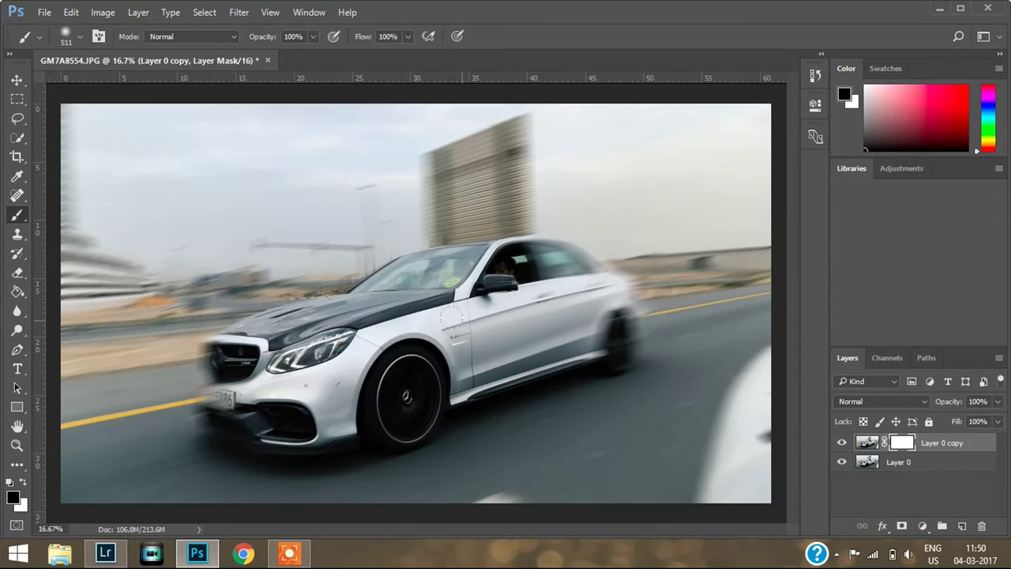
pyautogui.moveTo(511, 296)
pyautogui.mouseDown()
pyautogui.moveTo(546, 267)
pyautogui.moveTo(528, 253)
pyautogui.moveTo(580, 279)
pyautogui.moveTo(545, 257)
pyautogui.moveTo(543, 287)
pyautogui.moveTo(592, 297)
pyautogui.moveTo(485, 331)
pyautogui.mouseUp()
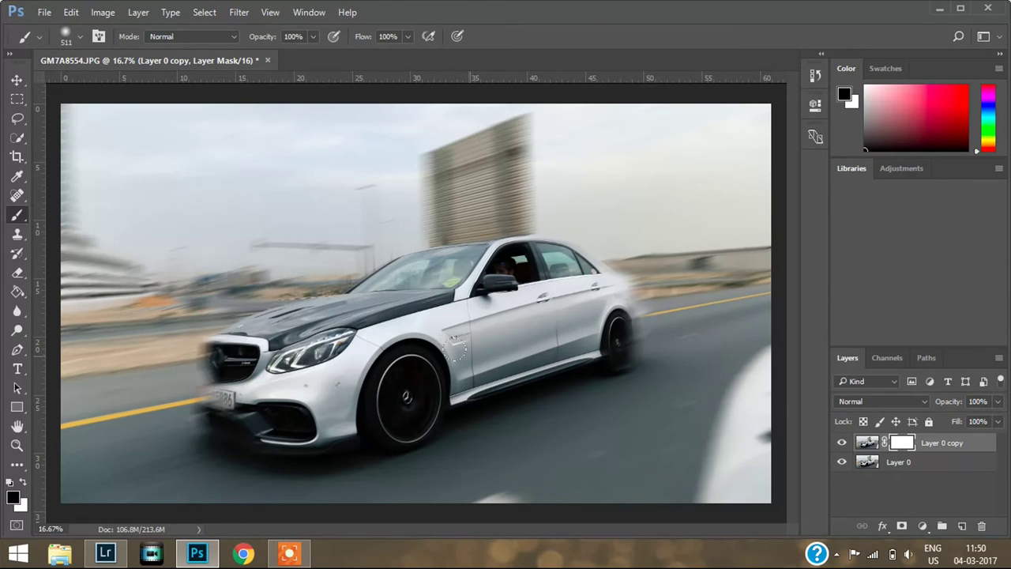
pyautogui.moveTo(386, 391); pyautogui.dragTo(410, 338)
# Reduce the brush to 183 px and paint black on the mask over the car's front and rear ends
pyautogui.hotkey('ctrl', '+')
pyautogui.moveTo(292, 406); pyautogui.dragTo(449, 135)
pyautogui.rightClick(482, 166)
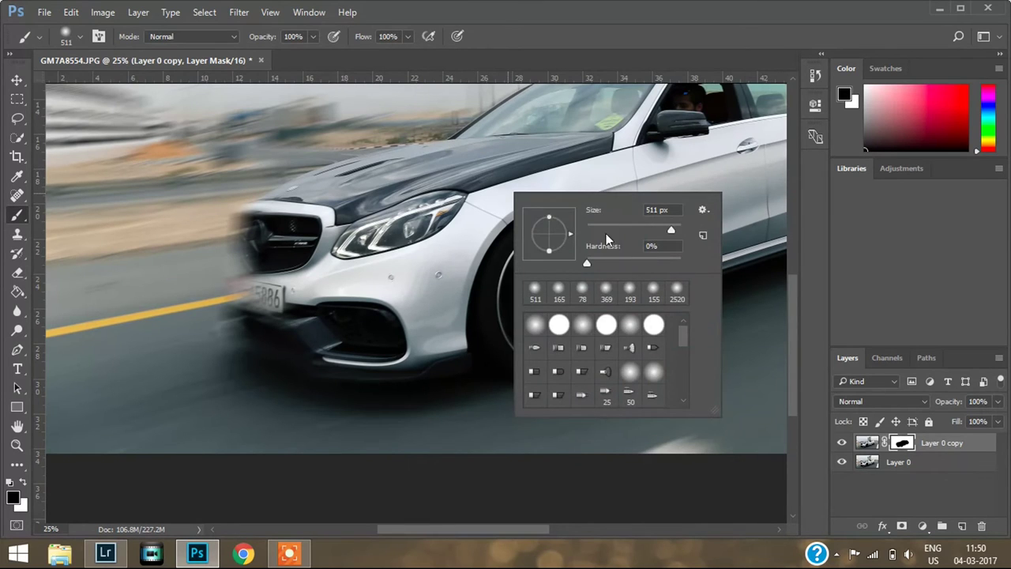
pyautogui.press('Return')
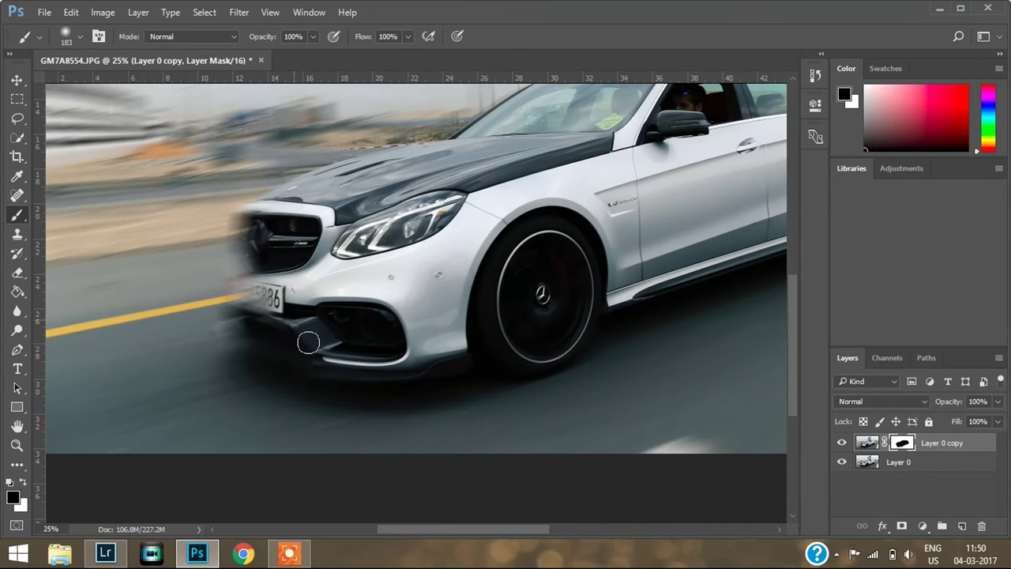
pyautogui.moveTo(252, 335)
pyautogui.mouseDown()
pyautogui.moveTo(248, 291)
pyautogui.moveTo(247, 314)
pyautogui.moveTo(245, 225)
pyautogui.moveTo(250, 278)
pyautogui.moveTo(269, 210)
pyautogui.moveTo(259, 225)
pyautogui.moveTo(278, 196)
pyautogui.moveTo(335, 184)
pyautogui.moveTo(307, 228)
pyautogui.moveTo(301, 326)
pyautogui.moveTo(358, 179)
pyautogui.moveTo(348, 175)
pyautogui.moveTo(393, 163)
pyautogui.mouseUp()
pyautogui.moveTo(468, 152); pyautogui.dragTo(345, 286)
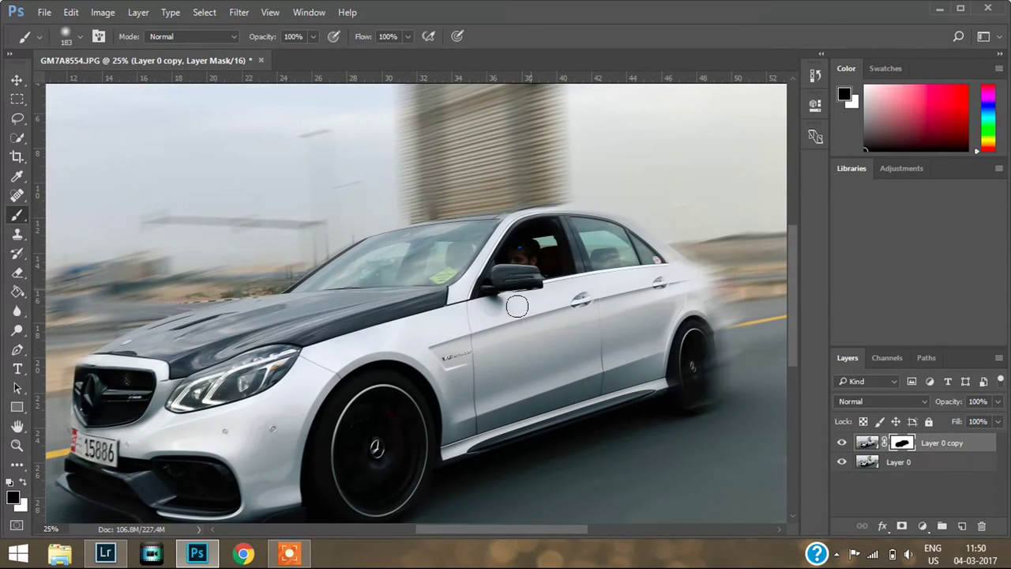
pyautogui.moveTo(670, 368)
pyautogui.mouseDown()
pyautogui.moveTo(689, 397)
pyautogui.moveTo(705, 388)
pyautogui.moveTo(705, 332)
pyautogui.moveTo(697, 379)
pyautogui.moveTo(710, 349)
pyautogui.moveTo(728, 343)
pyautogui.moveTo(706, 353)
pyautogui.moveTo(721, 327)
pyautogui.moveTo(699, 267)
pyautogui.moveTo(721, 337)
pyautogui.moveTo(676, 266)
pyautogui.moveTo(590, 231)
pyautogui.moveTo(567, 227)
pyautogui.moveTo(482, 266)
pyautogui.moveTo(467, 311)
pyautogui.moveTo(470, 244)
pyautogui.moveTo(508, 227)
pyautogui.moveTo(384, 248)
pyautogui.mouseUp()
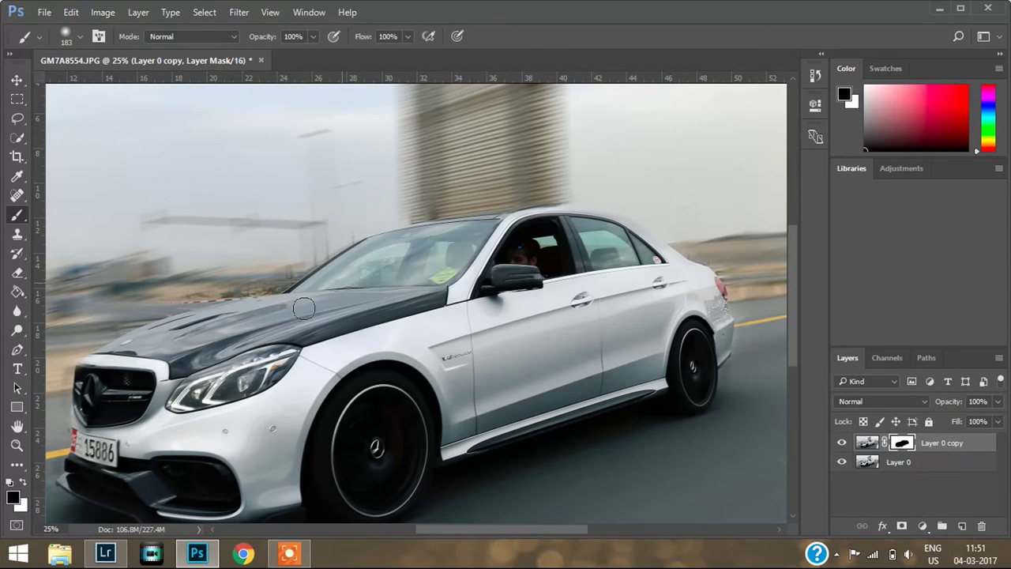
# Dismiss the antivirus alert and touch up the mask in white along the car's front edge to restore the background blur
pyautogui.click(24, 482)
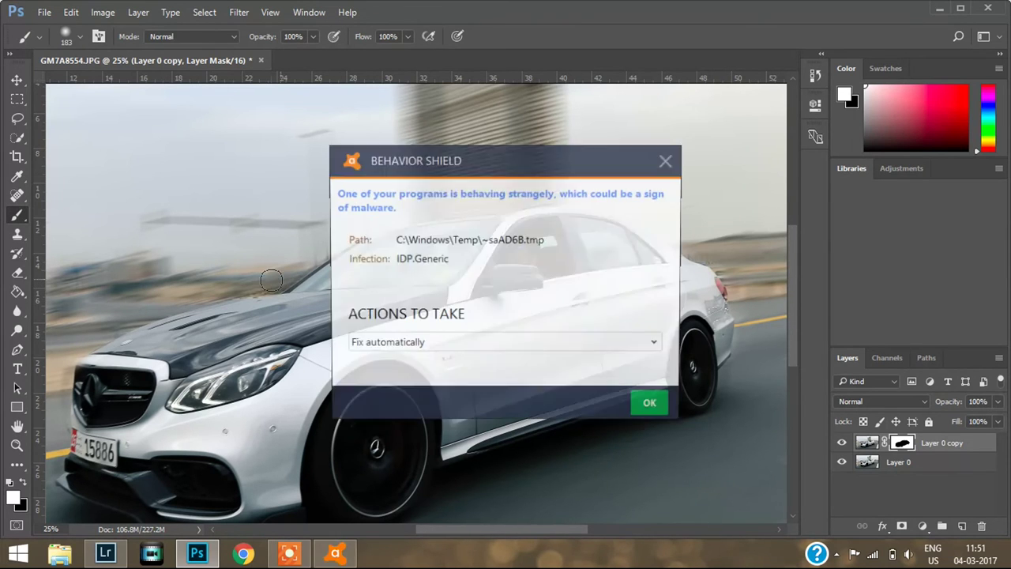
pyautogui.click(658, 411)
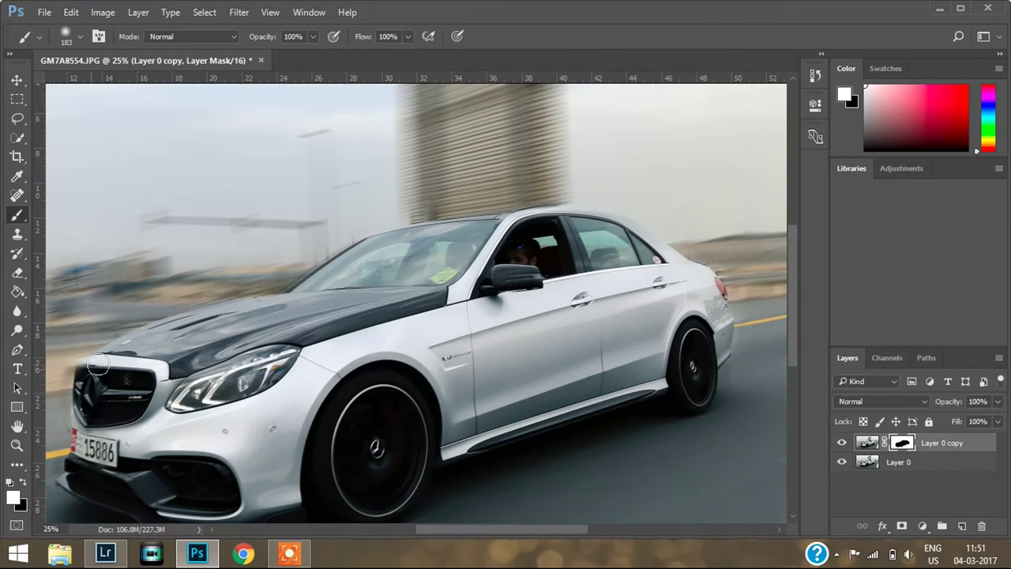
pyautogui.moveTo(102, 323); pyautogui.dragTo(255, 229)
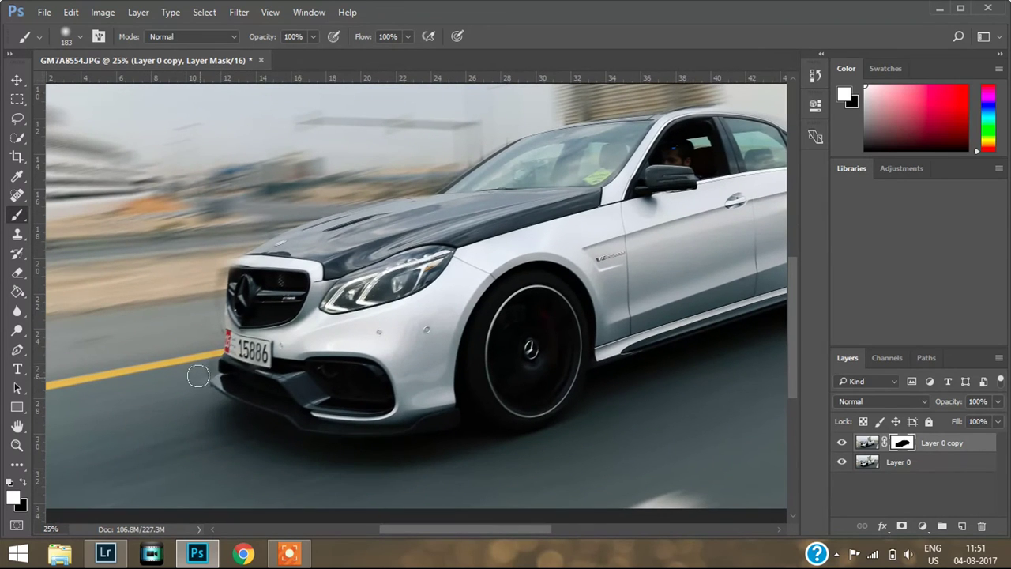
# Paint black on the mask over the tip of the front bumper's lower lip to reveal its sharp edge
pyautogui.click(23, 482)
pyautogui.moveTo(232, 379)
pyautogui.mouseDown()
pyautogui.moveTo(241, 343)
pyautogui.moveTo(234, 376)
pyautogui.moveTo(219, 362)
pyautogui.moveTo(242, 375)
pyautogui.mouseUp()
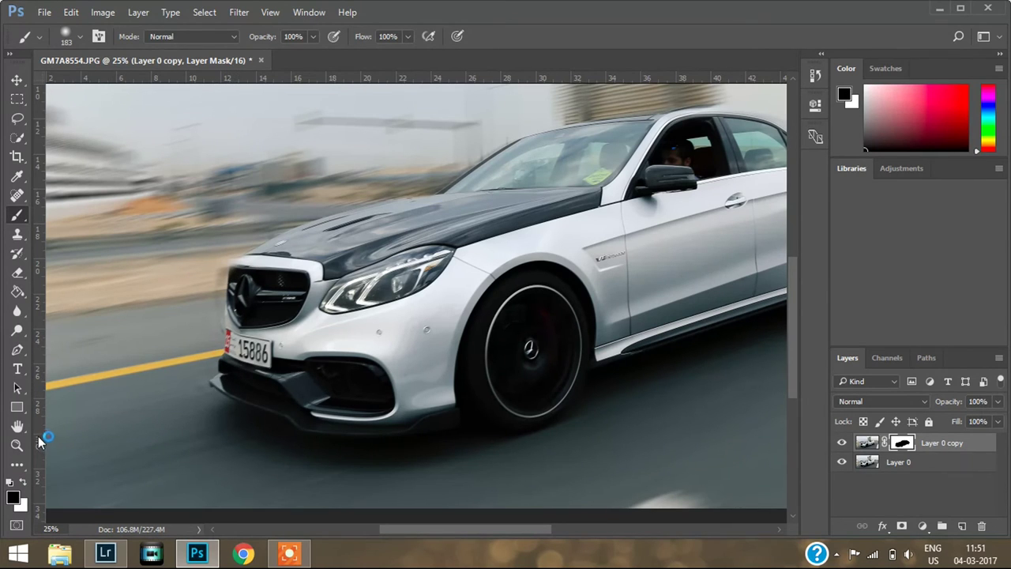
# Switch the foreground colour to white, fit the whole image in view and toggle Layer 0 copy's visibility to compare the motion blur
pyautogui.click(23, 482)
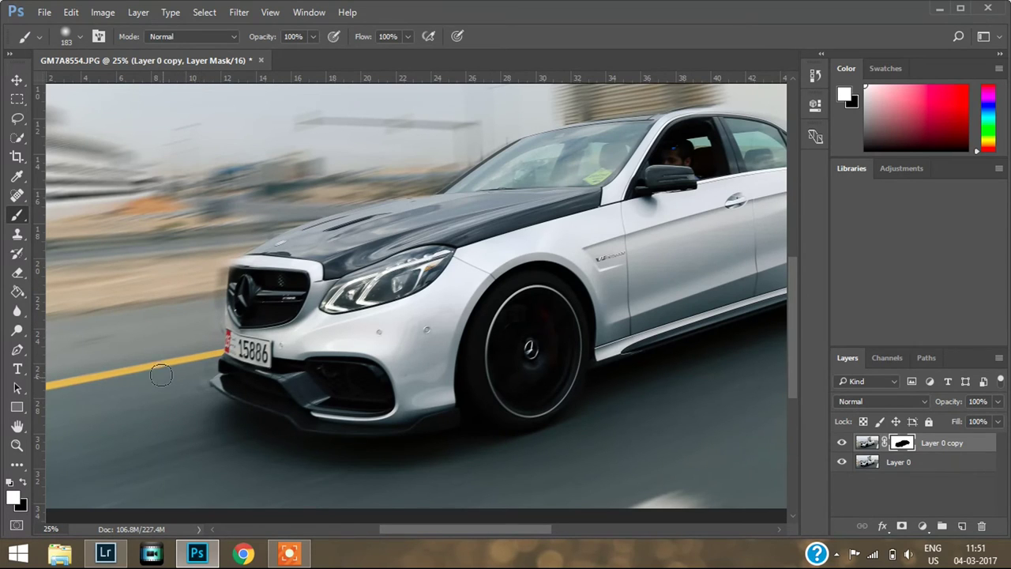
pyautogui.click(17, 445)
pyautogui.rightClick(210, 309)
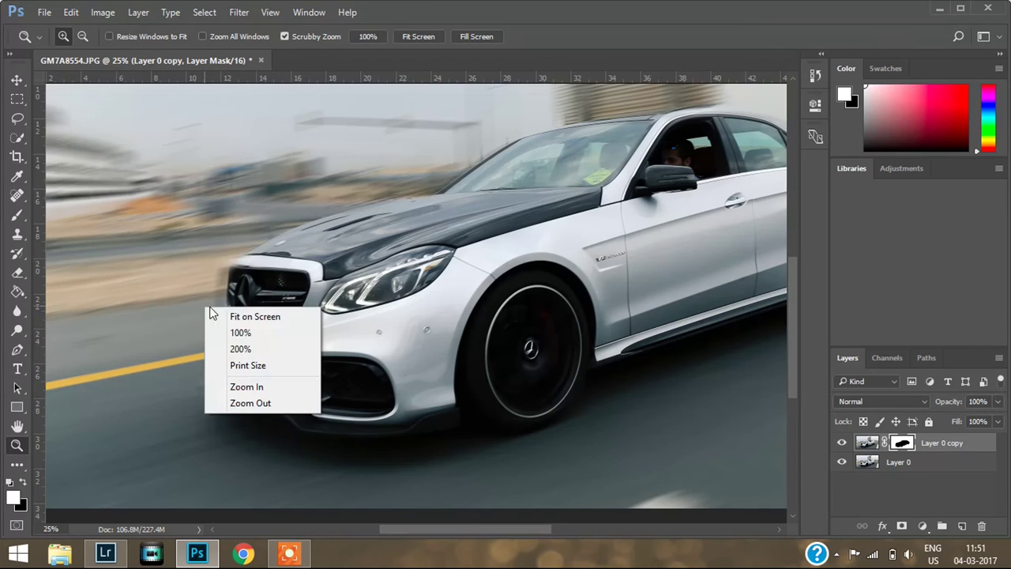
pyautogui.click(211, 315)
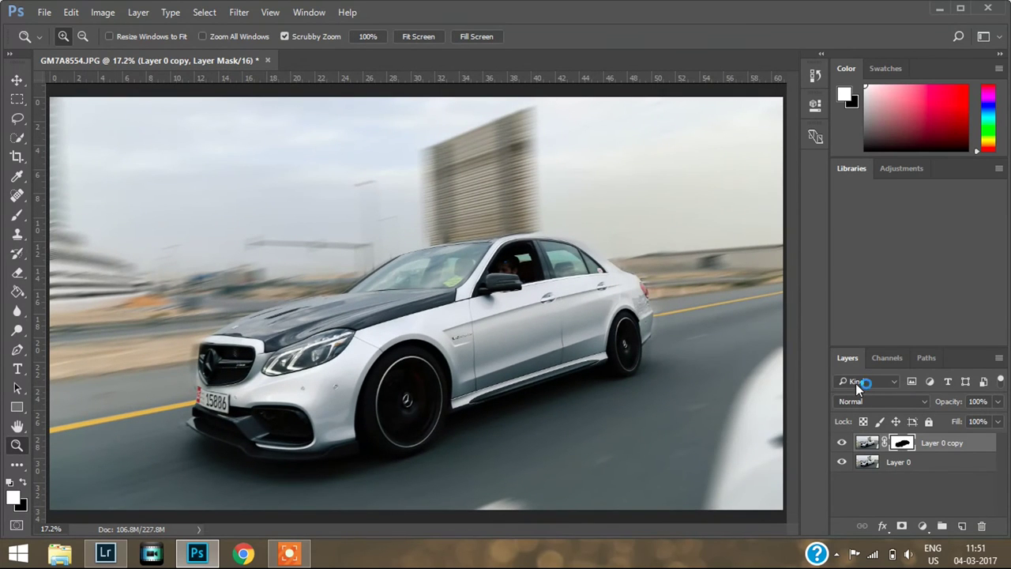
pyautogui.click(840, 443)
pyautogui.click(840, 443)
# Set the Spot Healing Brush to 229 px and remove the white patch at the road's lower edge and nearby road marks on Layer 0 copy
pyautogui.click(874, 464)
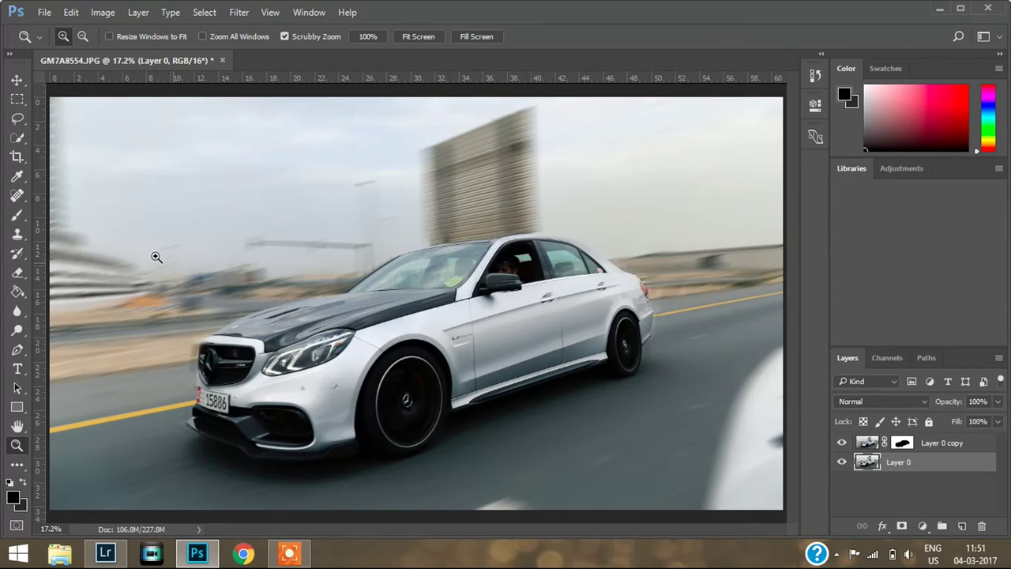
pyautogui.click(18, 197)
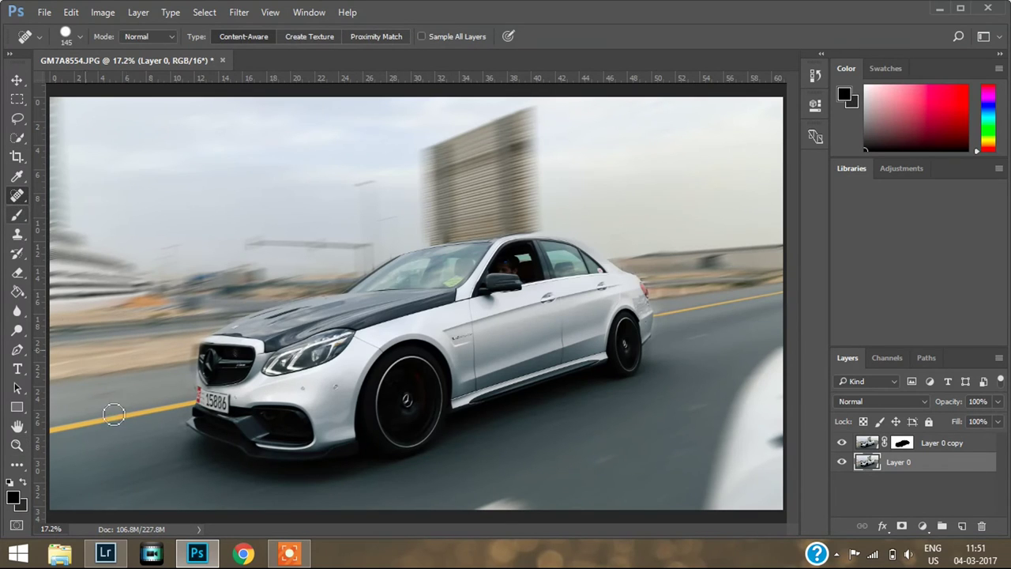
pyautogui.rightClick(481, 515)
pyautogui.rightClick(88, 285)
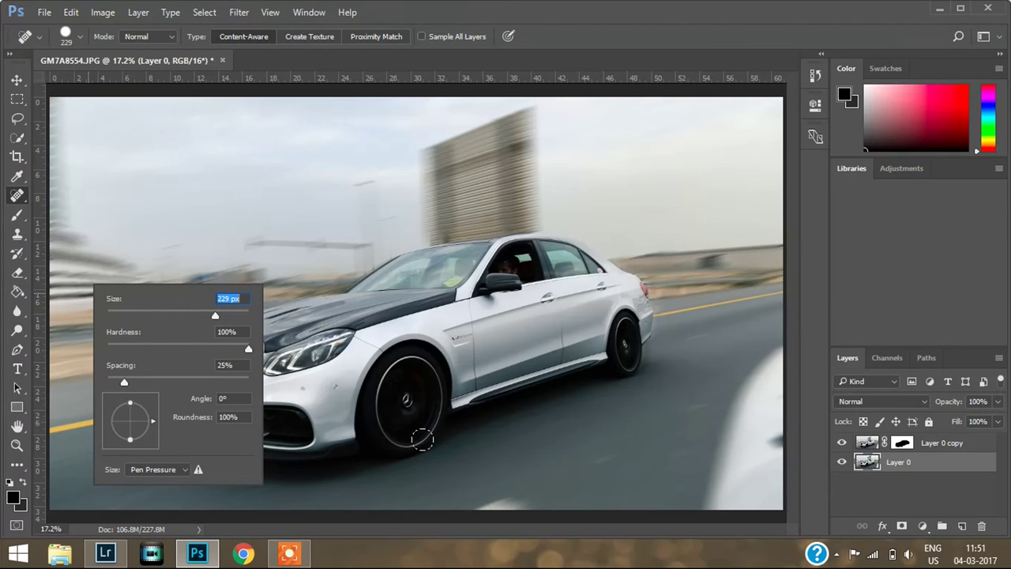
pyautogui.click(510, 505)
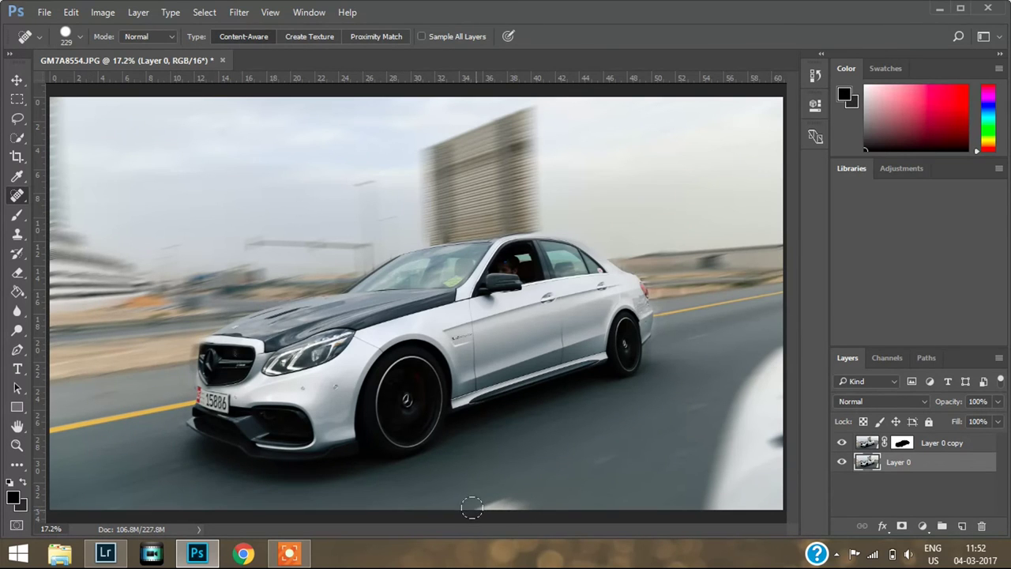
pyautogui.click(866, 445)
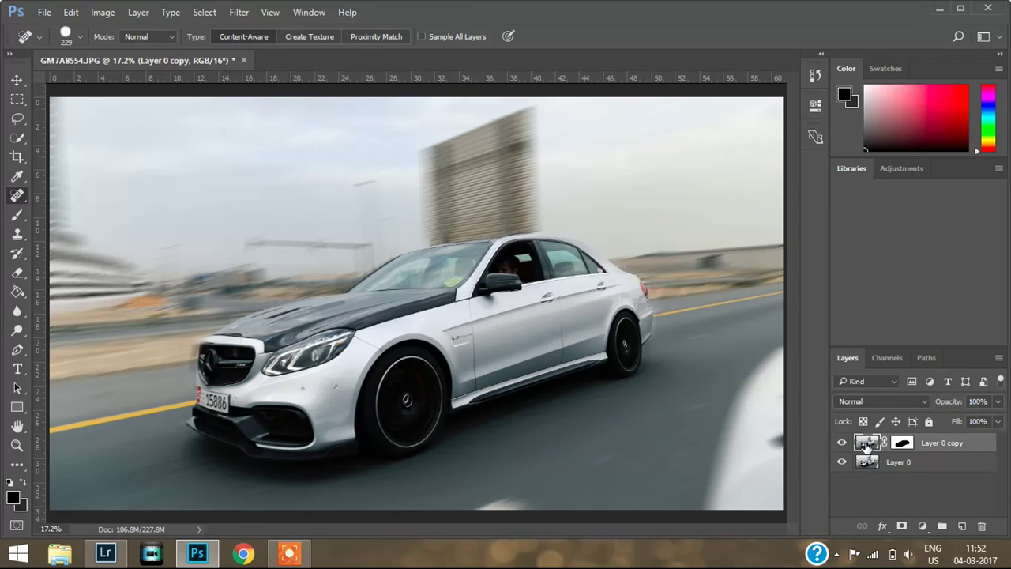
pyautogui.moveTo(466, 507); pyautogui.dragTo(537, 498)
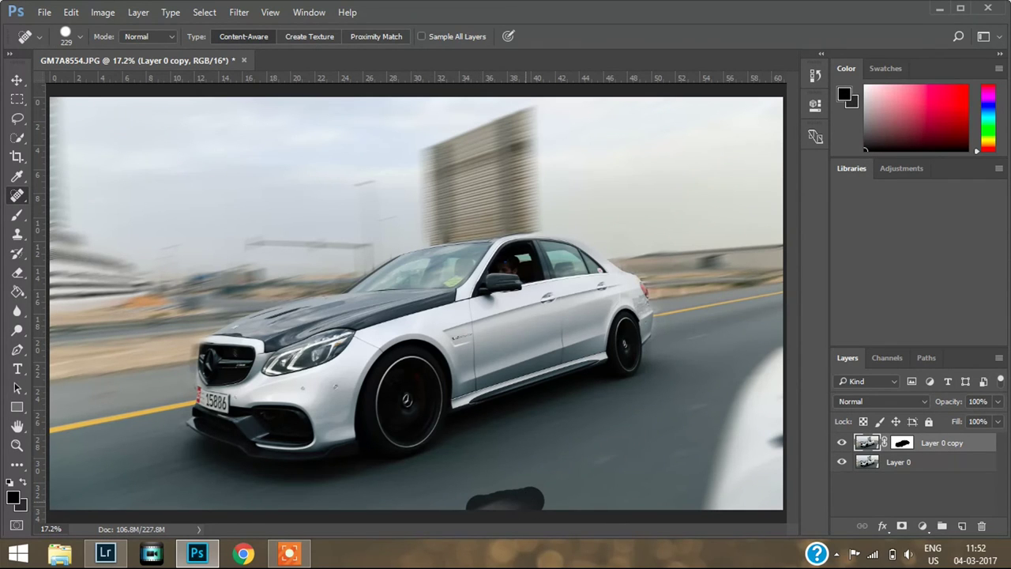
pyautogui.click(605, 456)
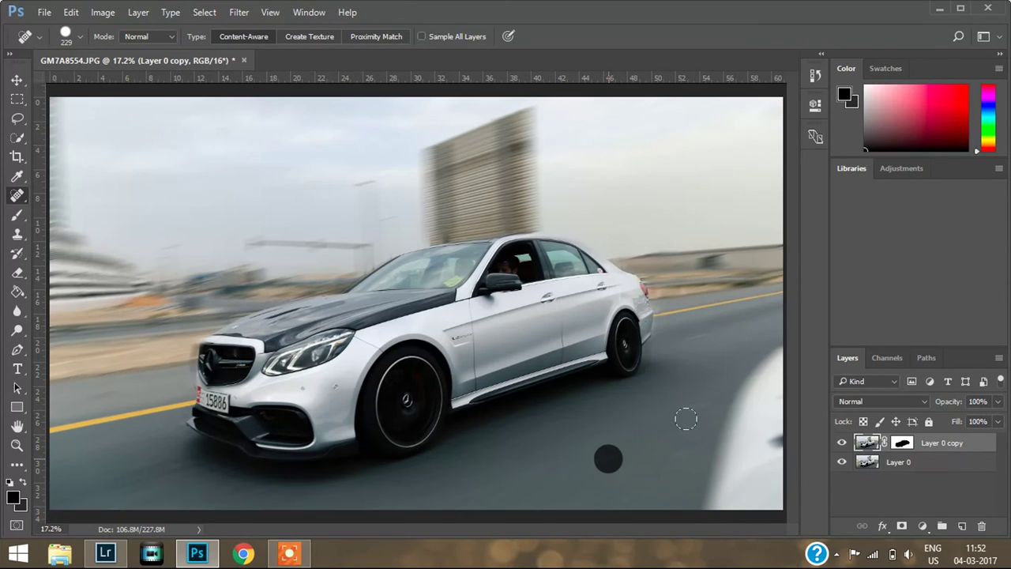
pyautogui.click(694, 408)
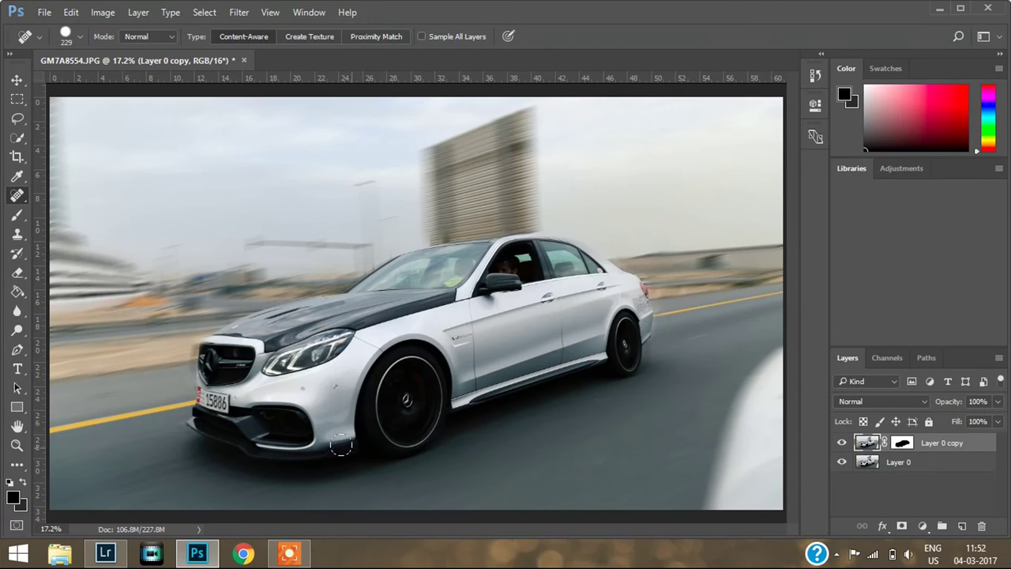
# Try to heal the parking sensor beside the front wheel on Layer 0 copy with the Spot Healing Brush
pyautogui.click(16, 444)
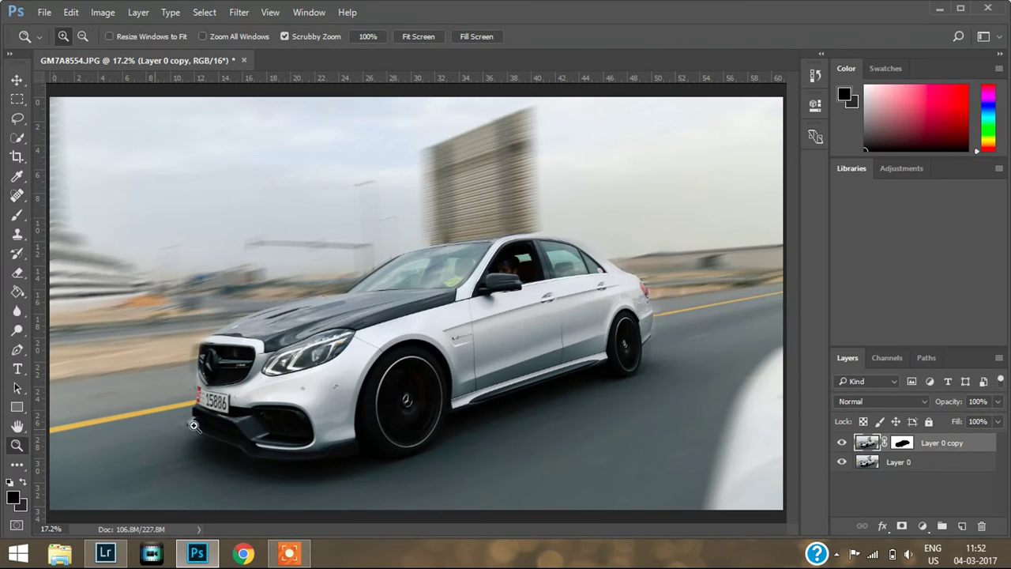
pyautogui.moveTo(335, 415); pyautogui.dragTo(324, 408)
pyautogui.click(319, 404)
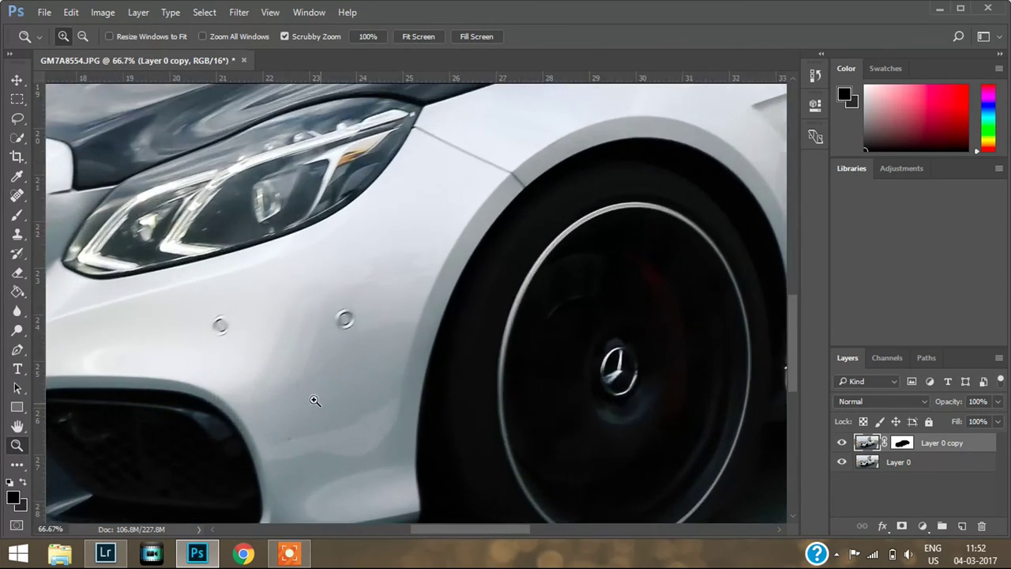
pyautogui.click(17, 195)
pyautogui.click(296, 269)
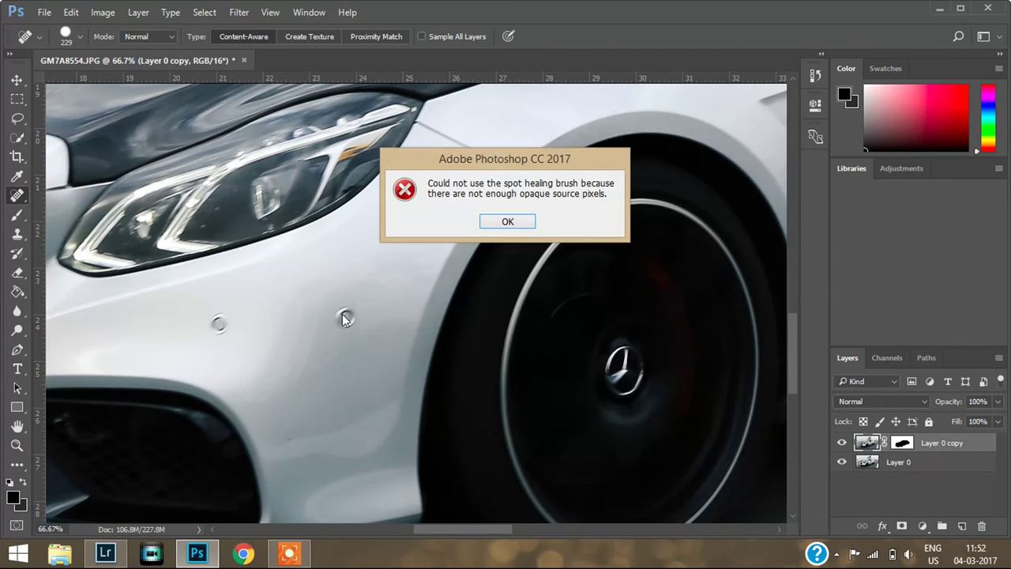
pyautogui.click(527, 225)
# Reduce the Spot Healing Brush to 93 px and retry healing the parking sensor on Layer 0 copy
pyautogui.rightClick(412, 235)
pyautogui.moveTo(583, 314); pyautogui.dragTo(548, 311)
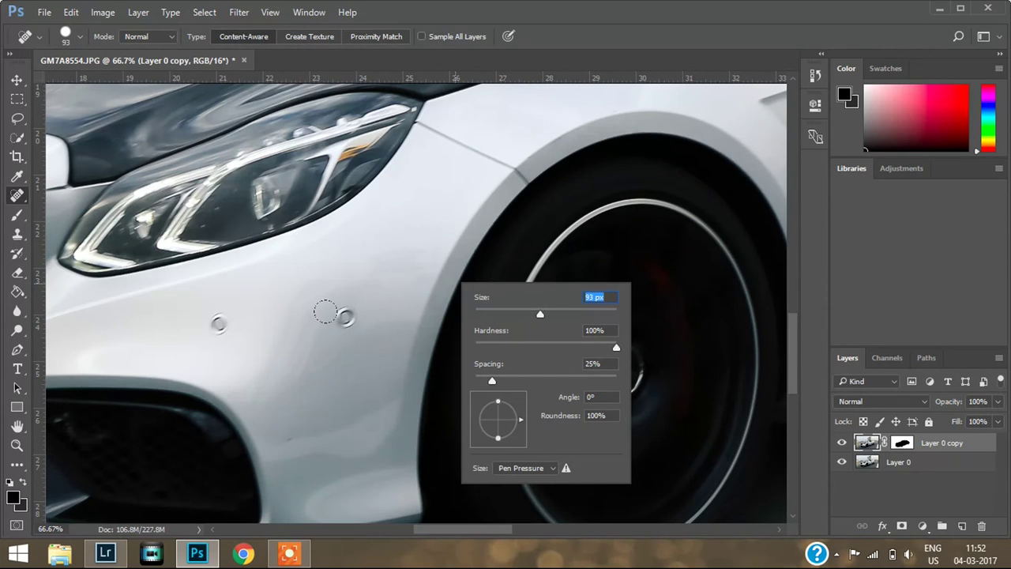
pyautogui.click(345, 318)
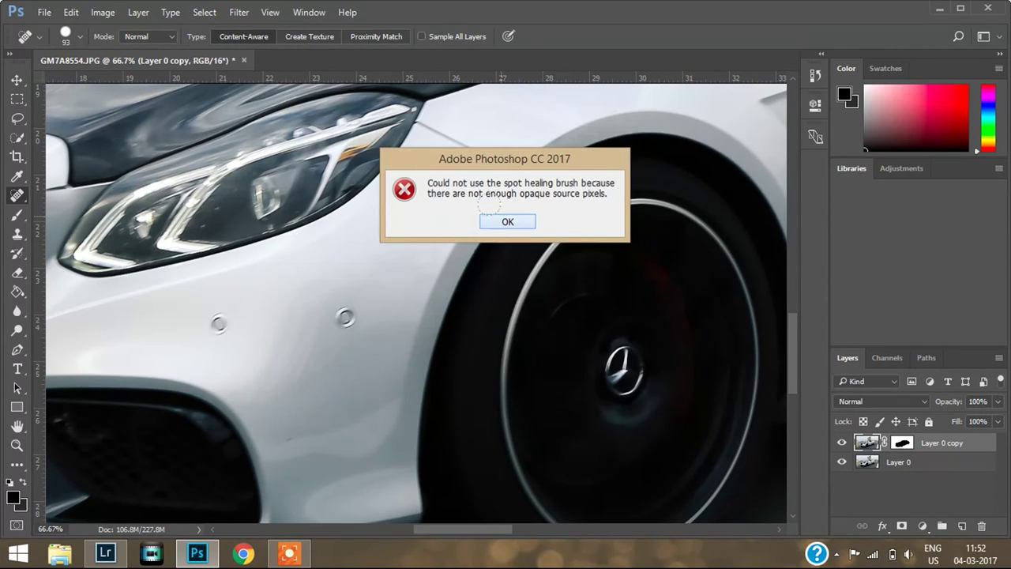
pyautogui.click(506, 222)
pyautogui.rightClick(16, 195)
pyautogui.click(63, 193)
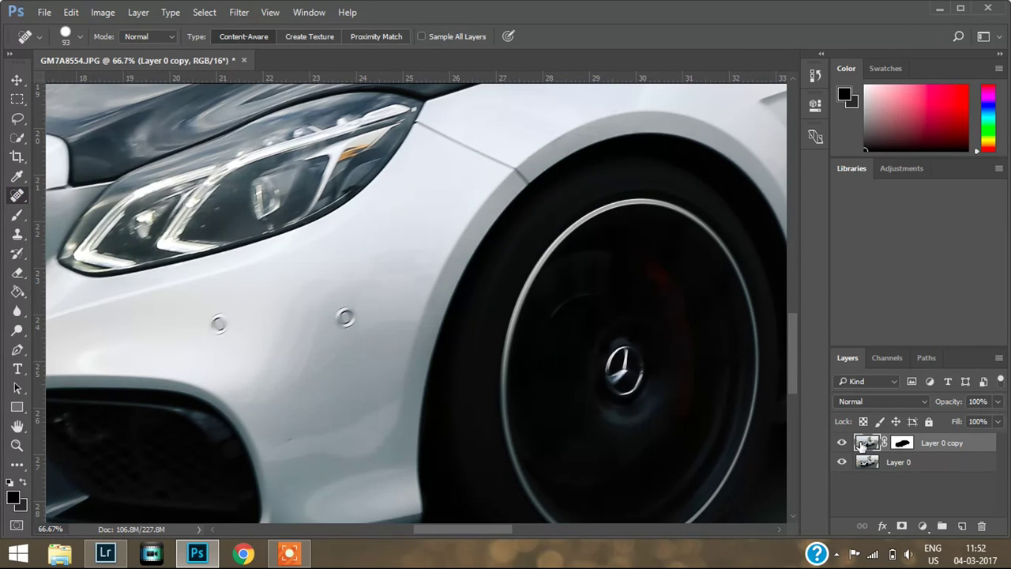
pyautogui.click(330, 313)
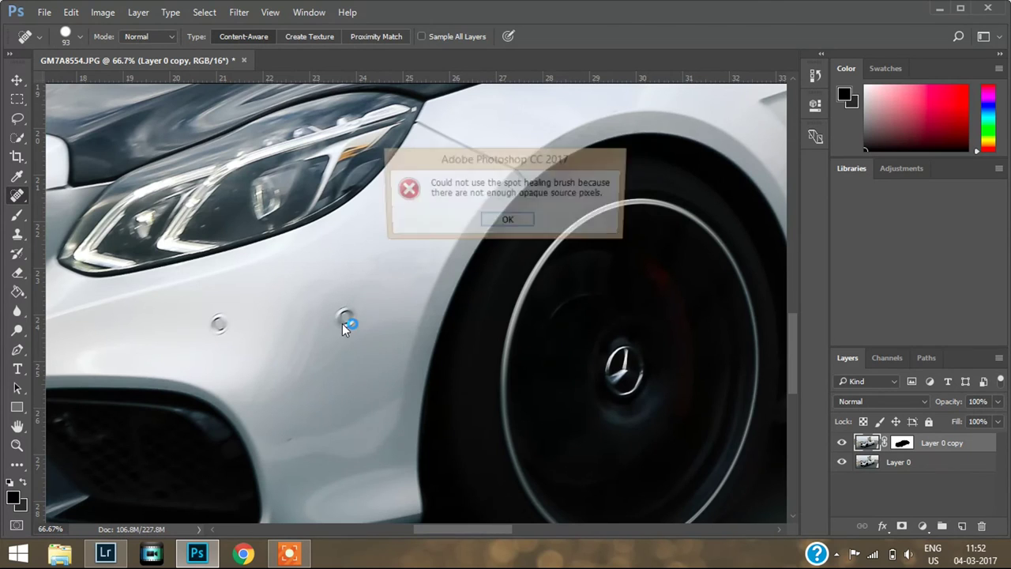
pyautogui.click(505, 221)
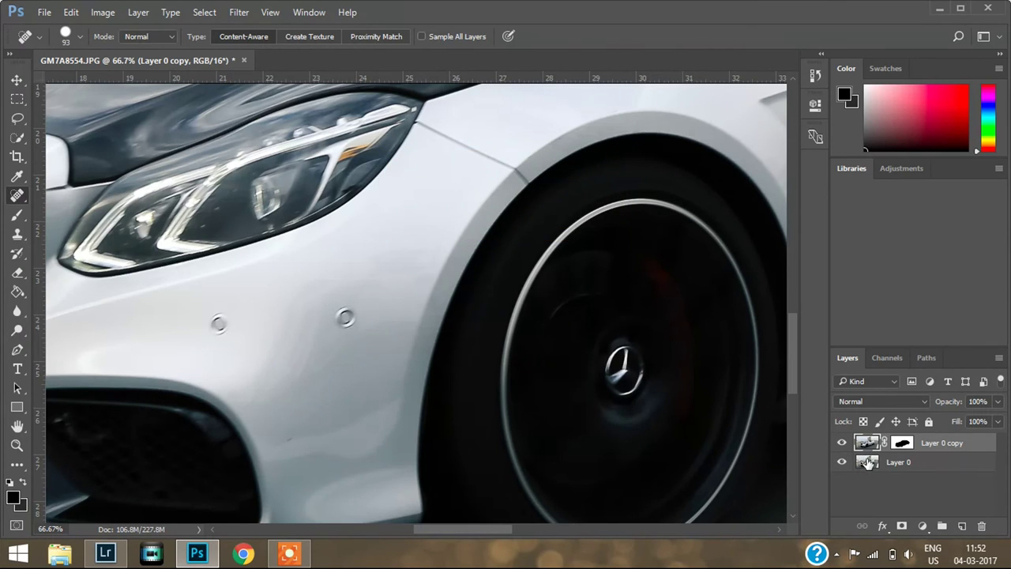
# Remove both round parking sensors from the front bumper on Layer 0 with the Spot Healing Brush
pyautogui.click(865, 462)
pyautogui.click(348, 317)
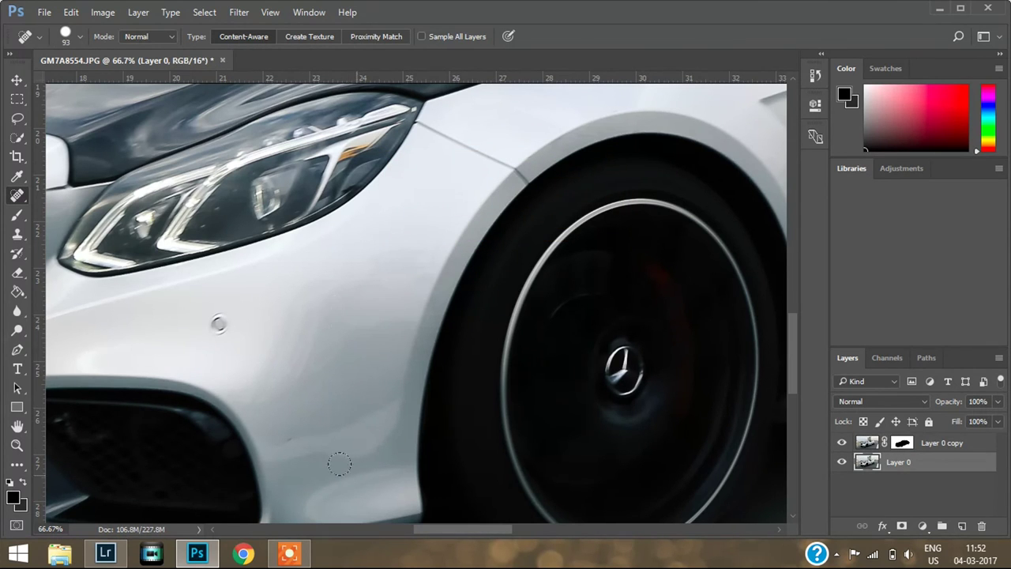
pyautogui.click(219, 322)
pyautogui.click(17, 445)
pyautogui.rightClick(177, 325)
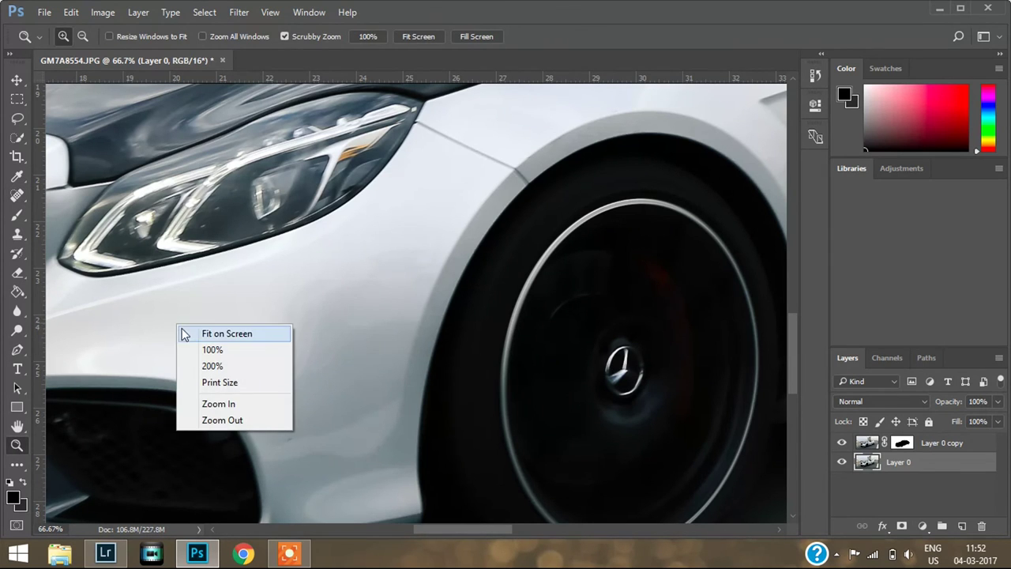
pyautogui.click(184, 333)
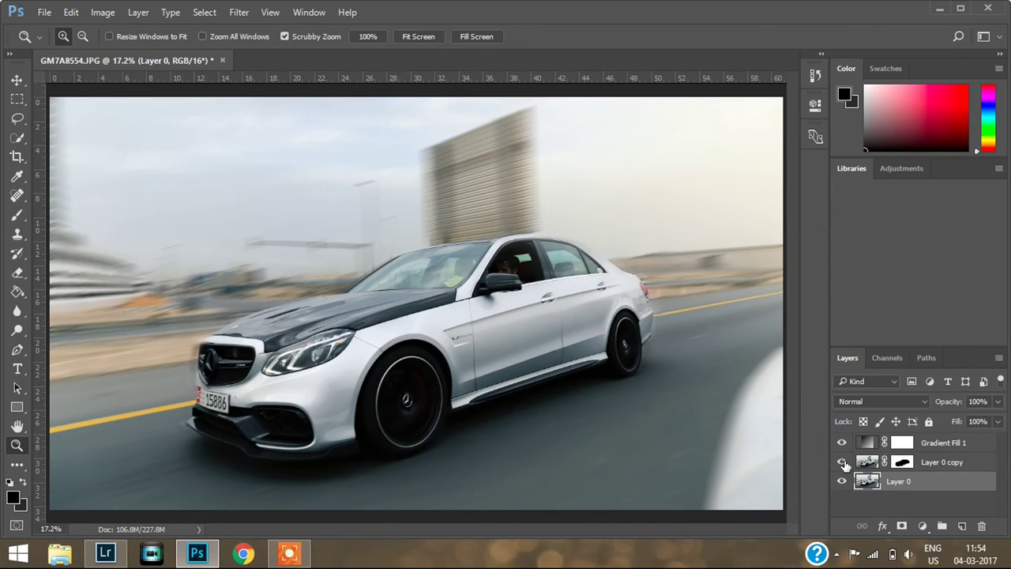
# Toggle Layer 0 copy's visibility to compare the photo with and without the background motion blur
pyautogui.click(843, 462)
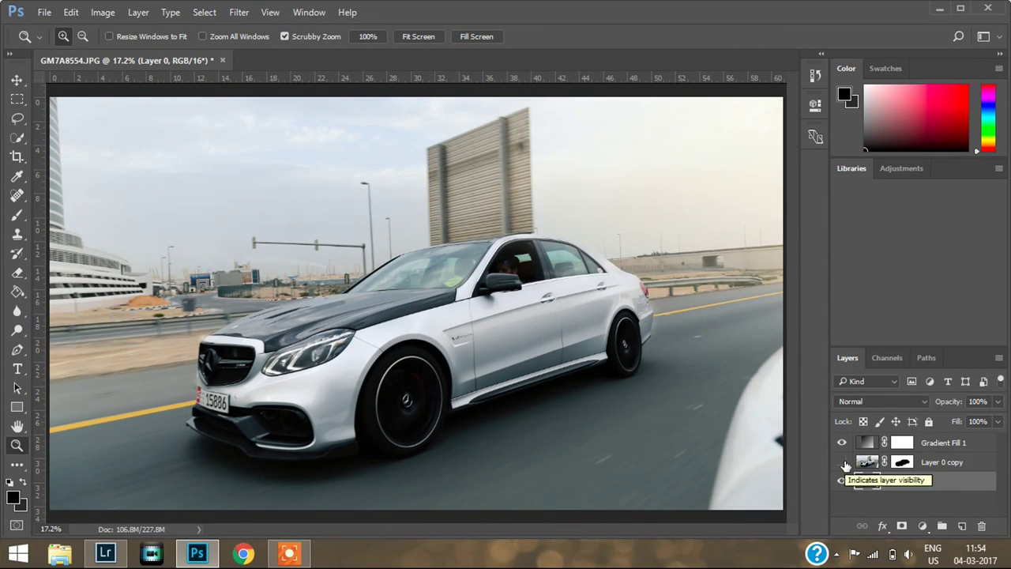
pyautogui.click(843, 463)
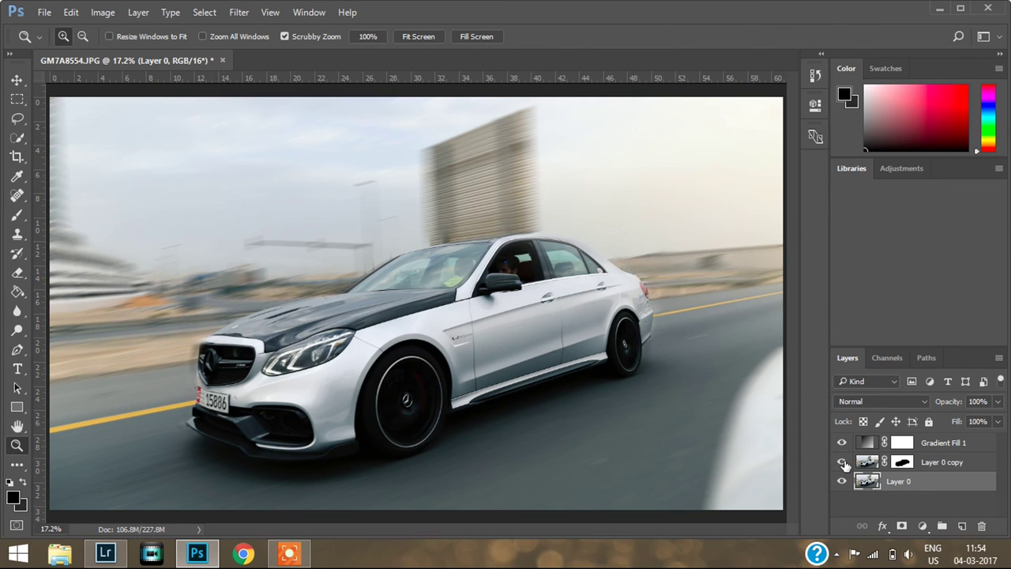
pyautogui.click(843, 463)
pyautogui.click(843, 463)
# Save the edited image and switch to Lightroom to view the finished photo full screen
pyautogui.click(45, 12)
pyautogui.click(79, 162)
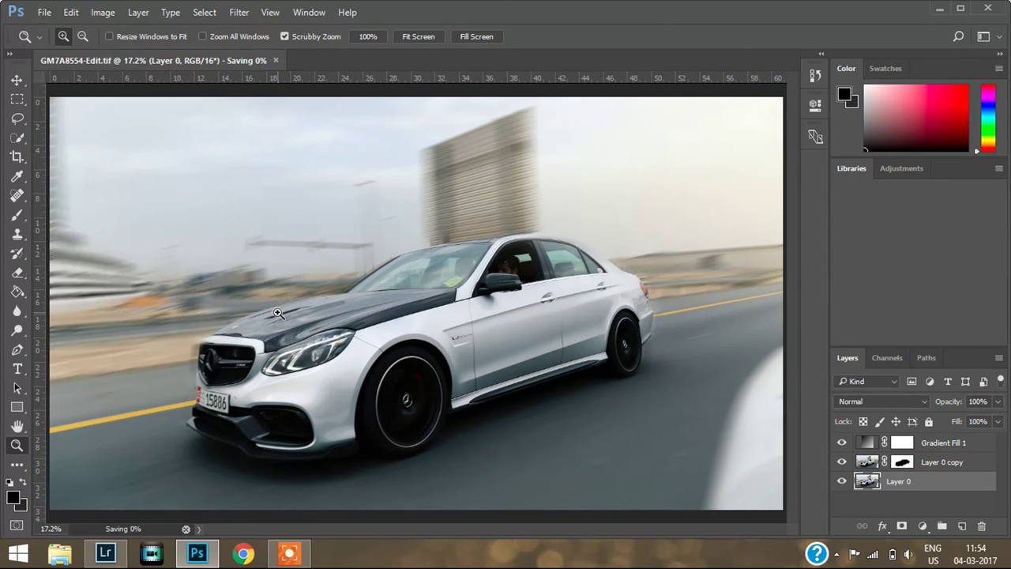
pyautogui.moveTo(101, 559)
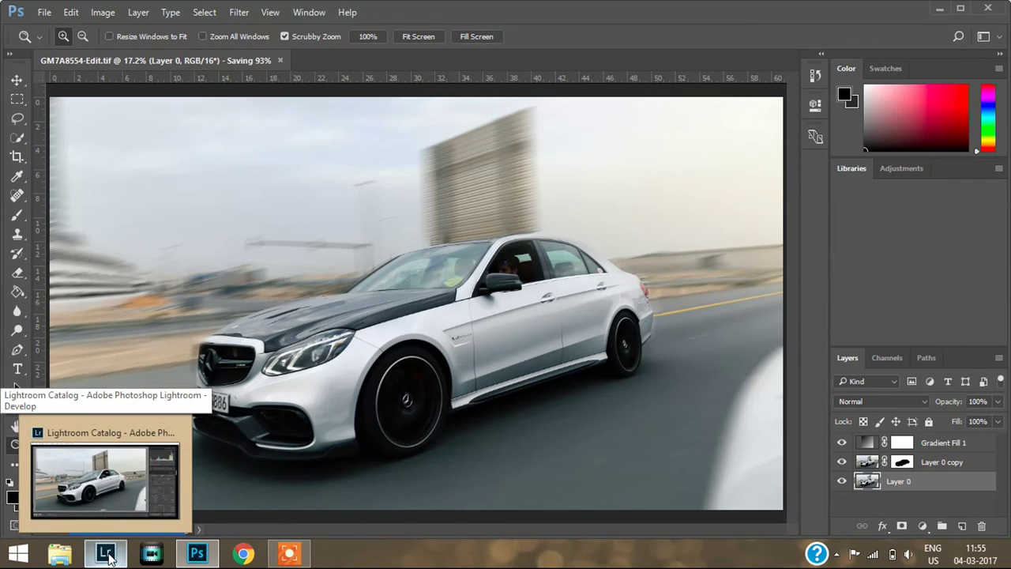
pyautogui.click(109, 558)
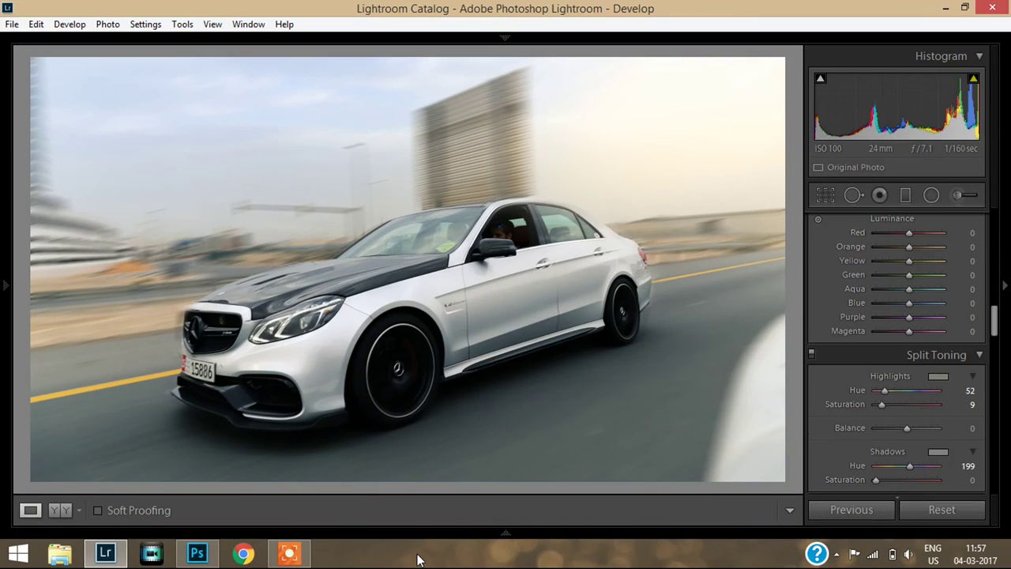
pyautogui.press('f')
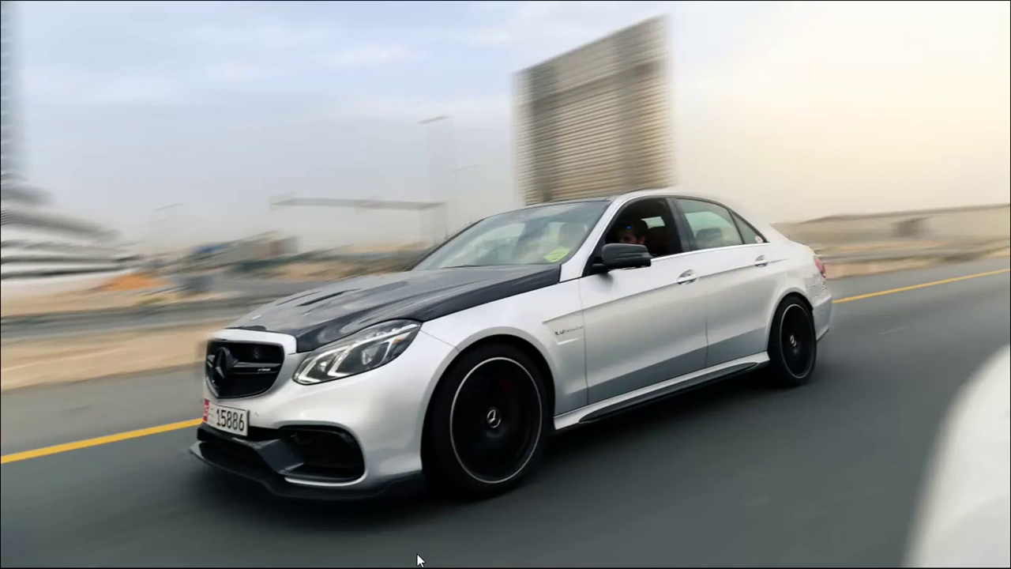